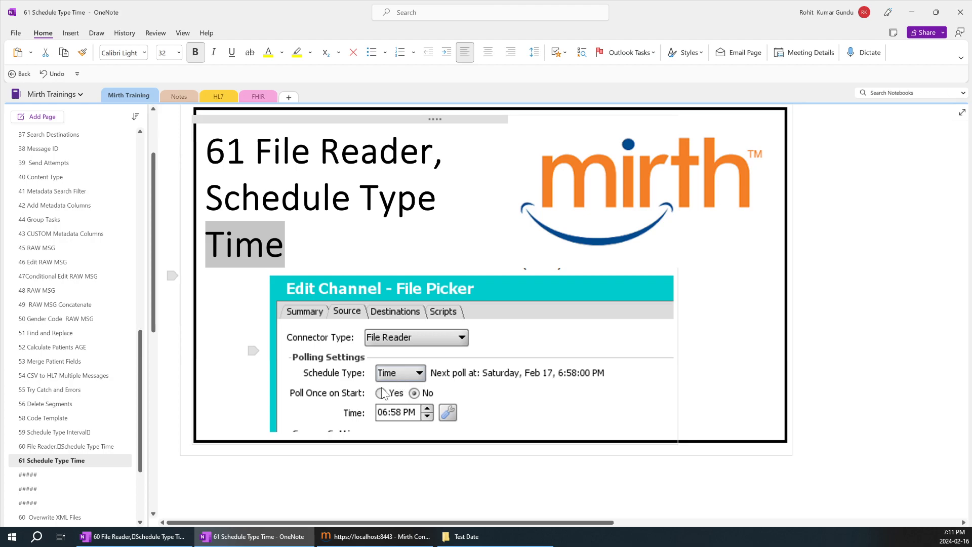
Switch to Mirth Connect Administrator and change the polling schedule type of the File Picker1 source to Time
click(361, 538)
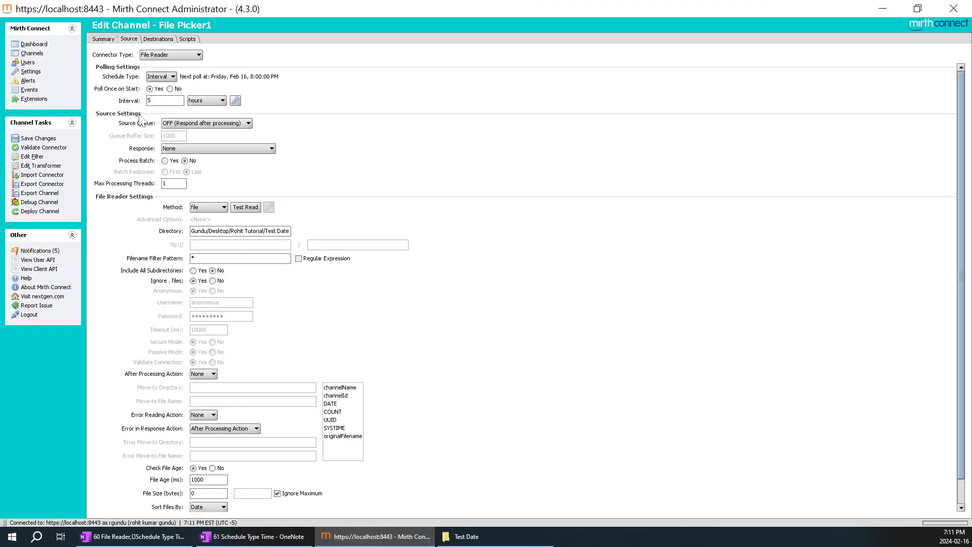
click(170, 89)
click(165, 76)
click(313, 112)
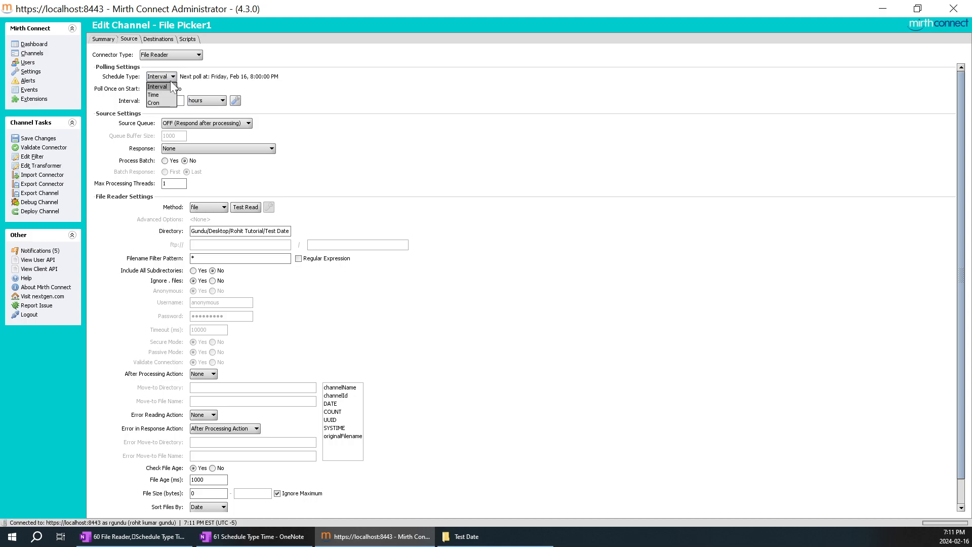
click(170, 95)
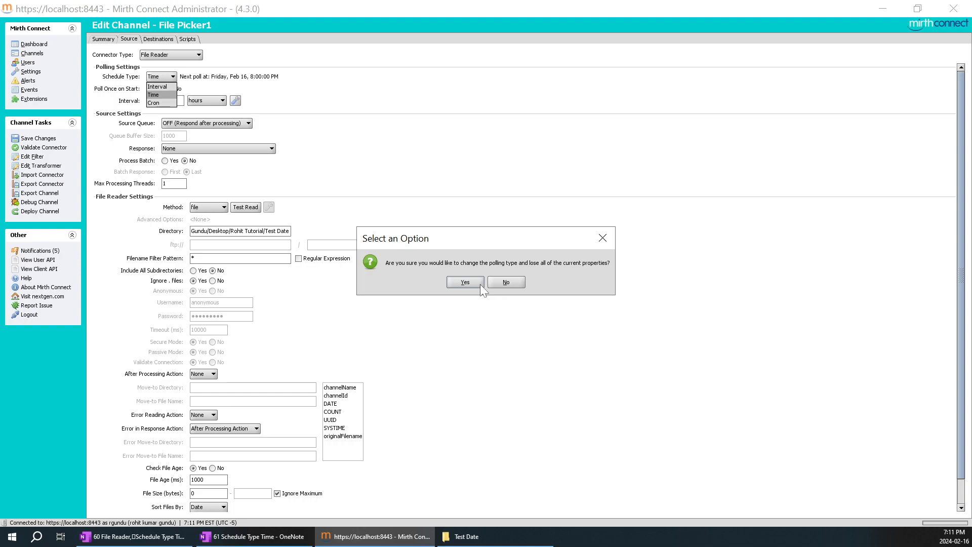
click(466, 282)
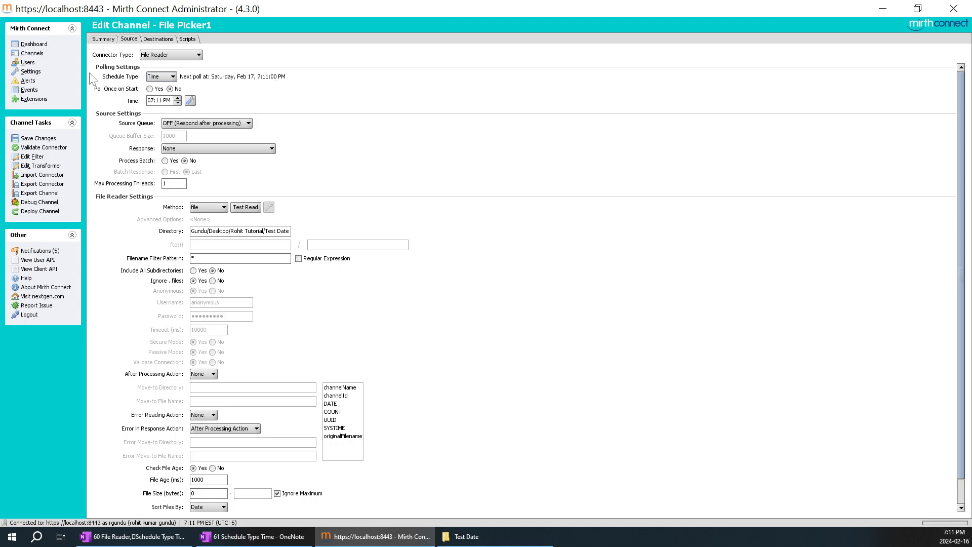
Exclude Sunday and Saturday from the weekly active days in the advanced polling settings
click(191, 102)
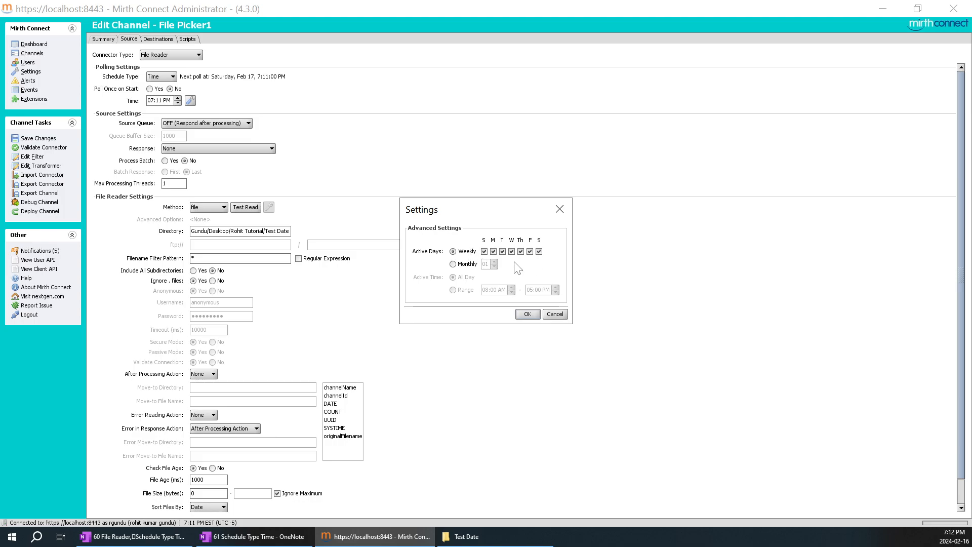
click(485, 252)
click(539, 252)
click(527, 314)
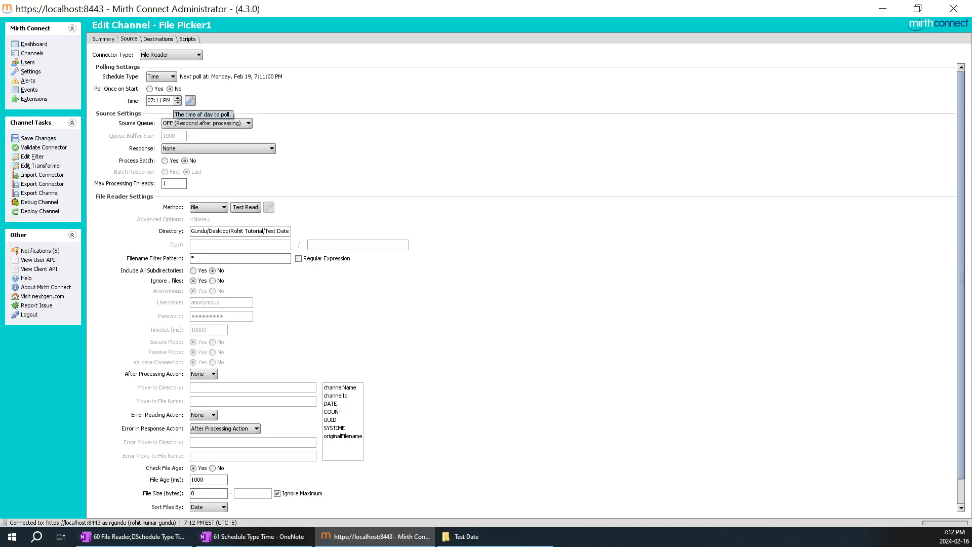
Examine the polling time and the contents of the Test Date folder in File Explorer, then return to Mirth Connect
click(172, 101)
key(ctrl+a)
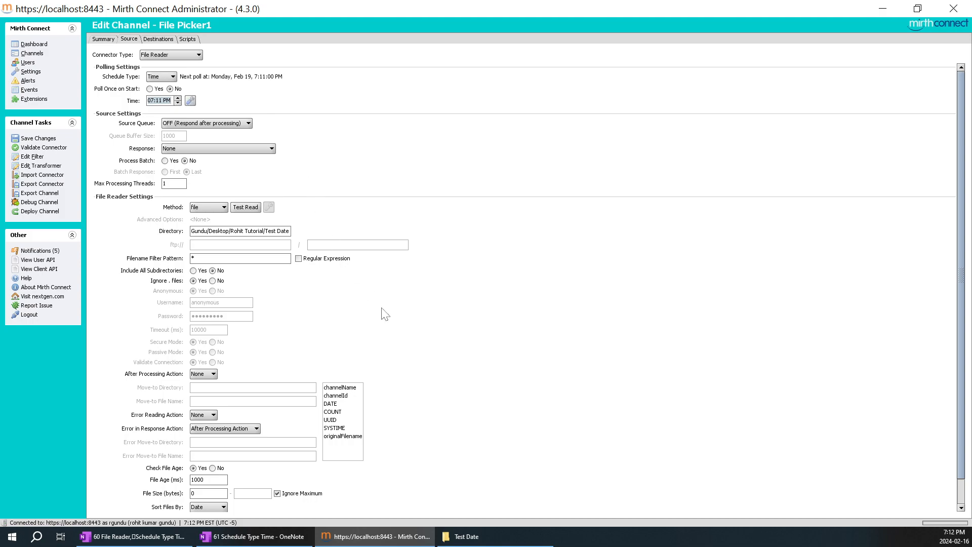
click(466, 536)
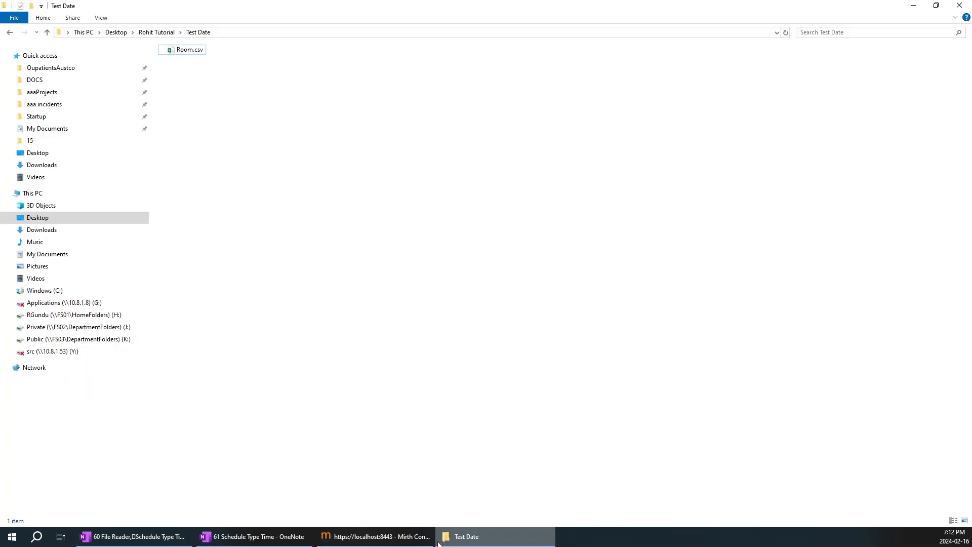
click(376, 536)
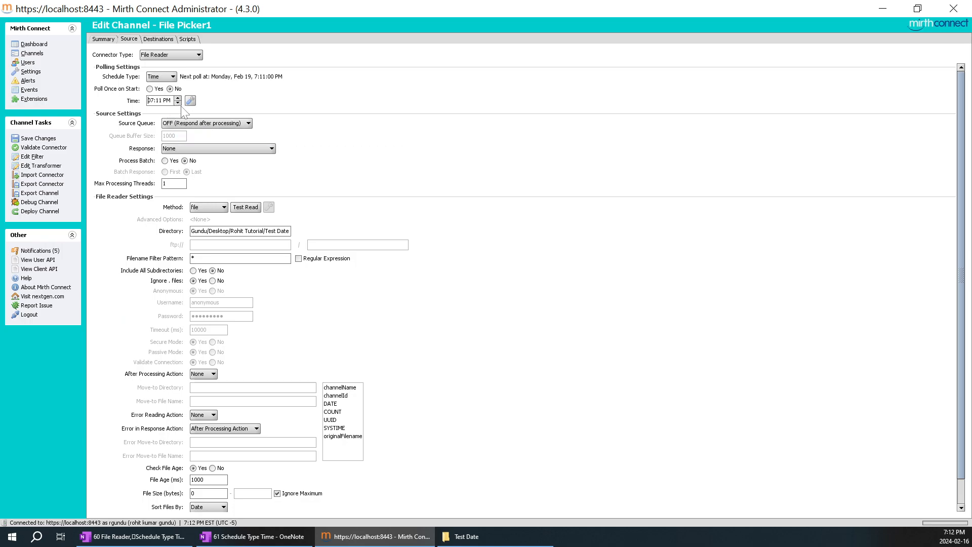
click(456, 536)
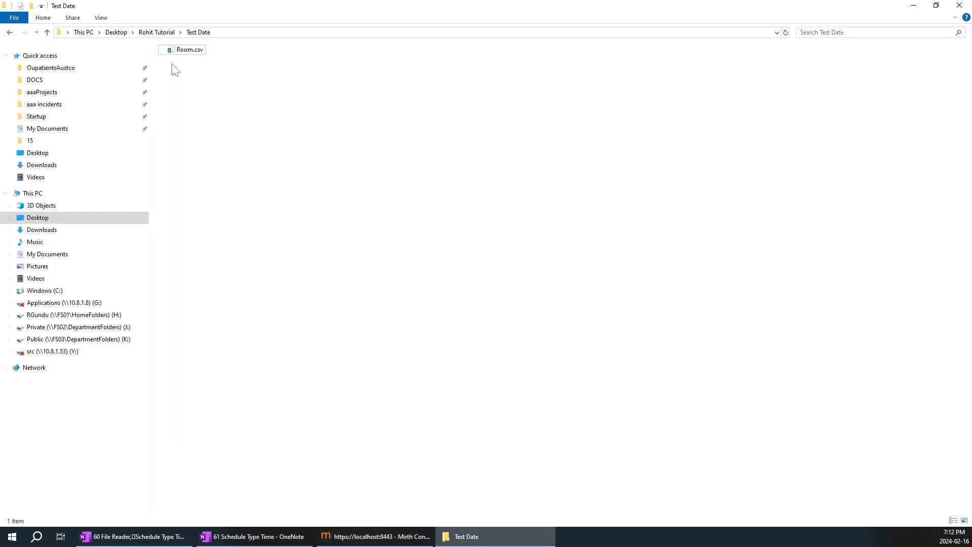
click(419, 534)
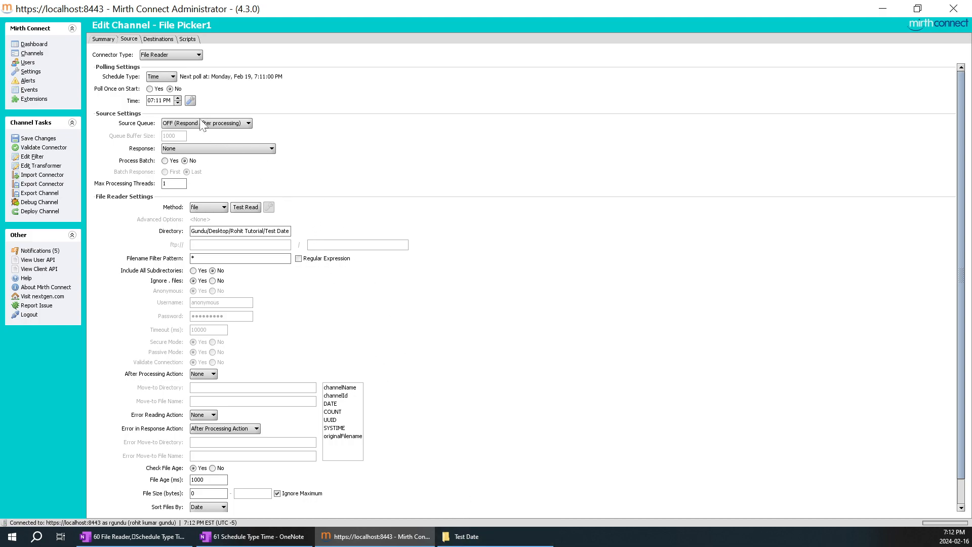
Change the polling schedule type to Interval and set the interval unit to hours
click(169, 77)
click(166, 87)
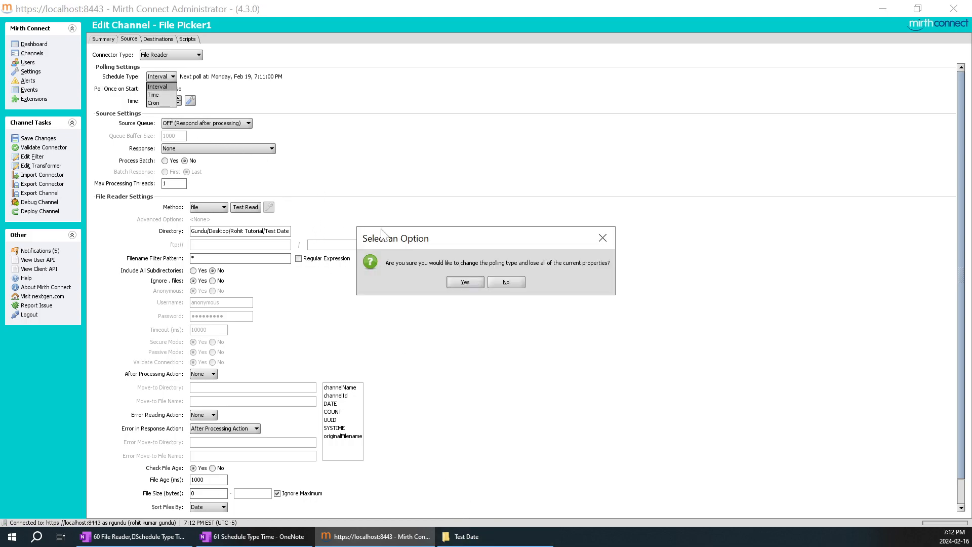
click(463, 284)
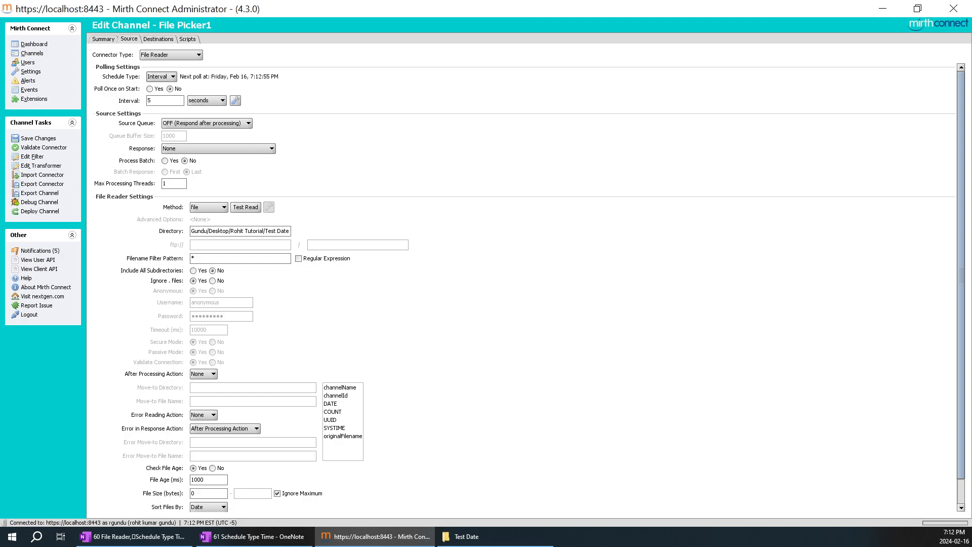
click(494, 541)
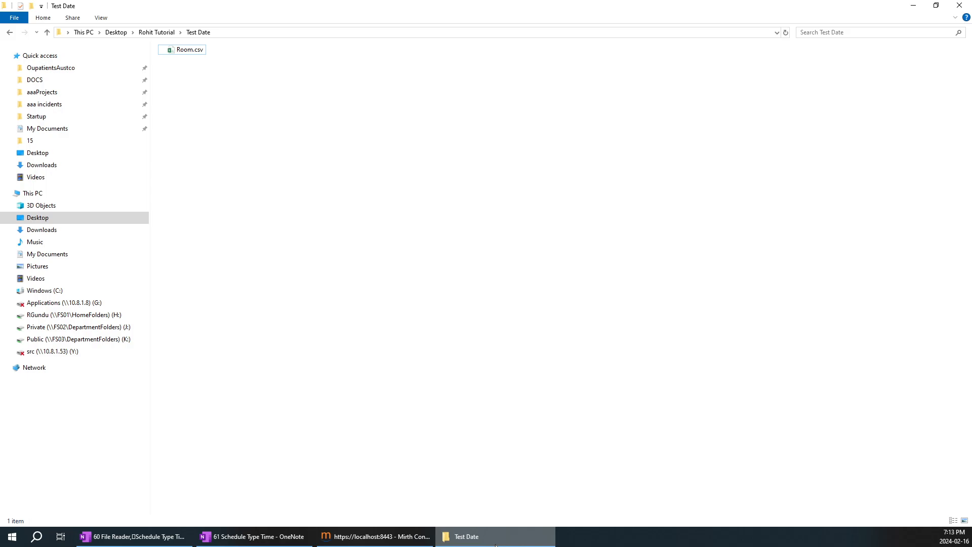
click(495, 544)
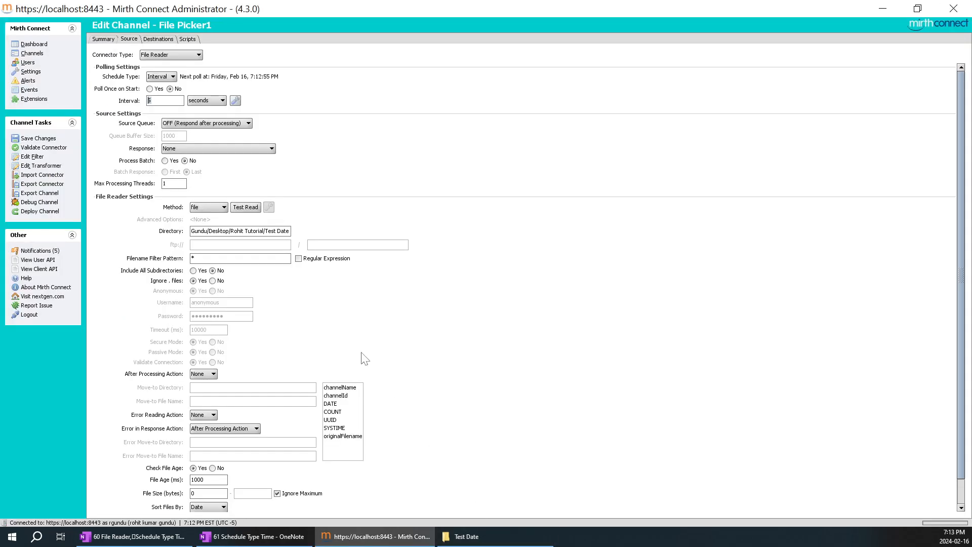
click(206, 101)
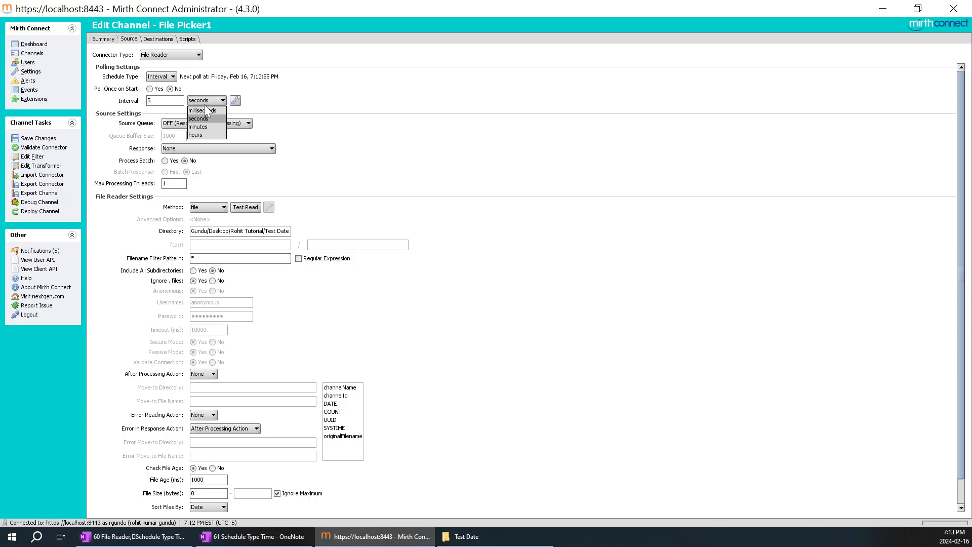
click(202, 134)
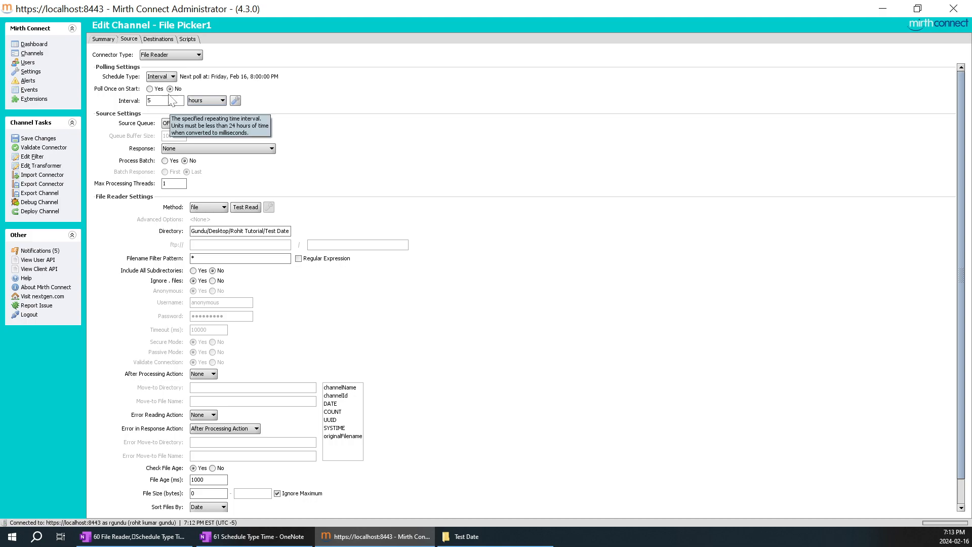
Set the channel's polling schedule type to Time, accepting the loss of the interval properties
click(165, 77)
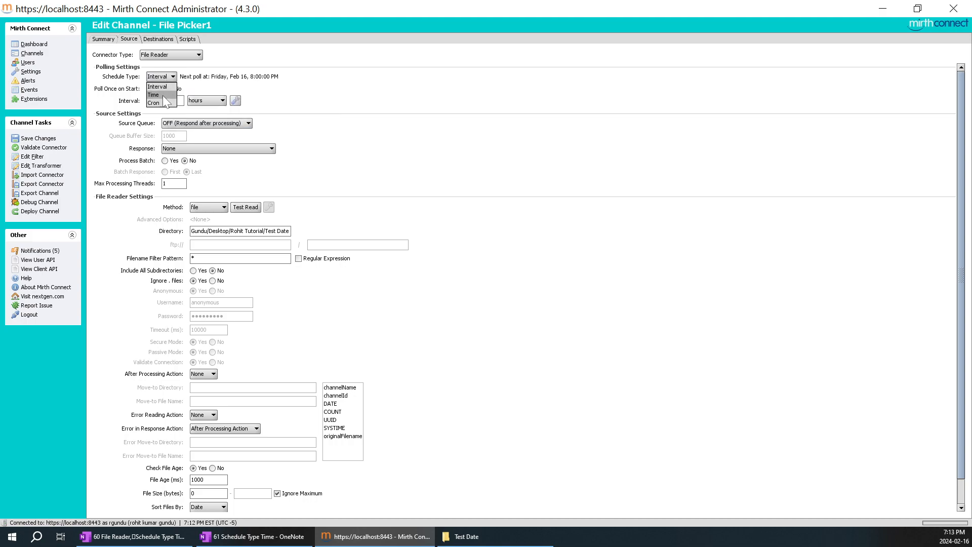
click(163, 96)
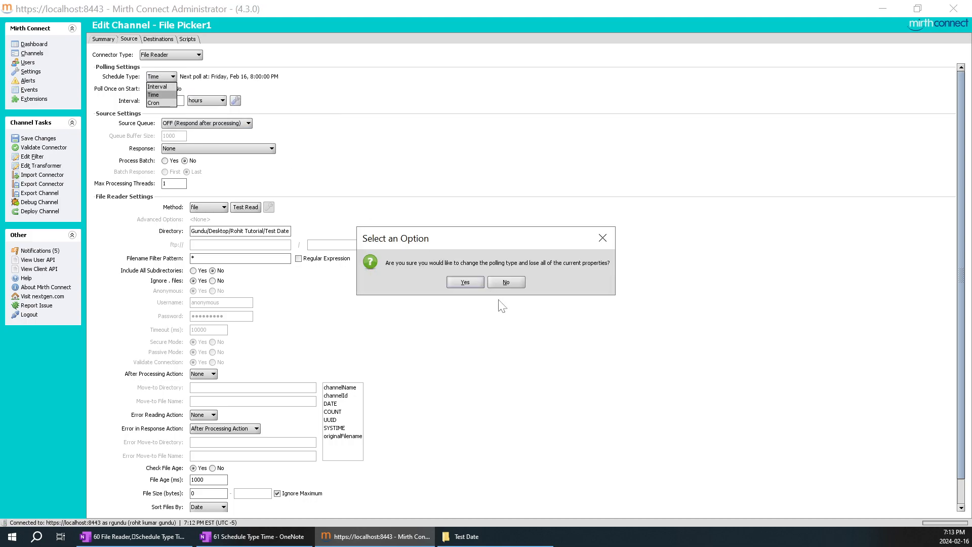
click(482, 281)
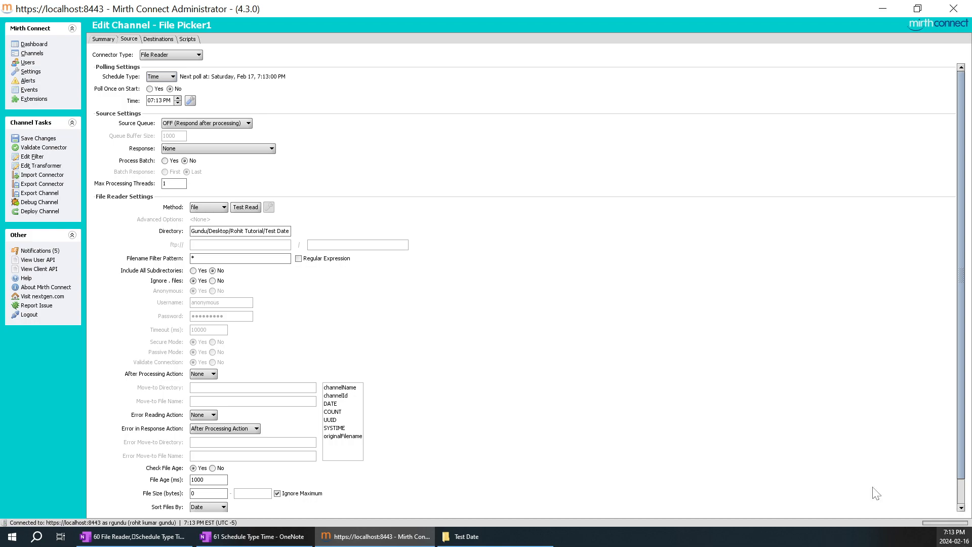
Save the channel changes, deploy File Picker1 and refresh the dashboard
click(48, 139)
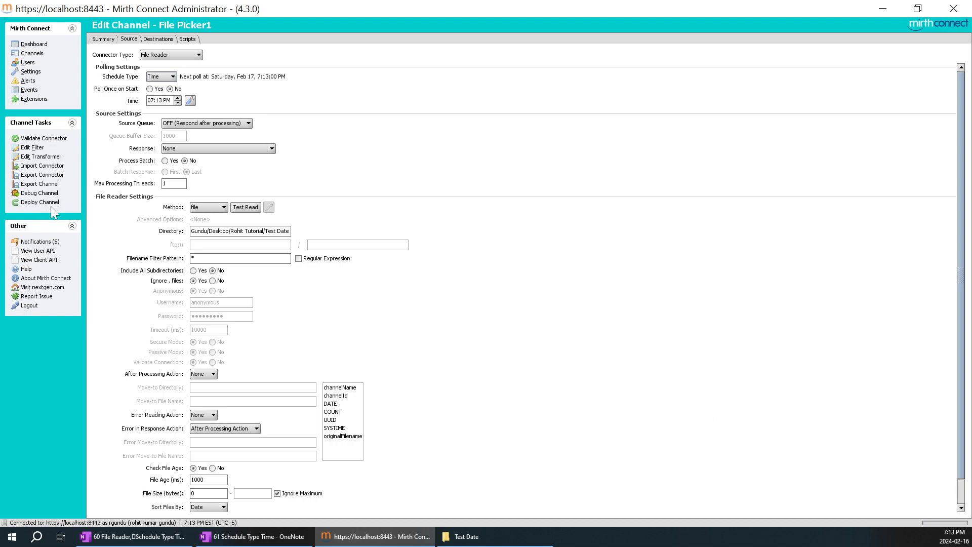
click(55, 202)
click(465, 282)
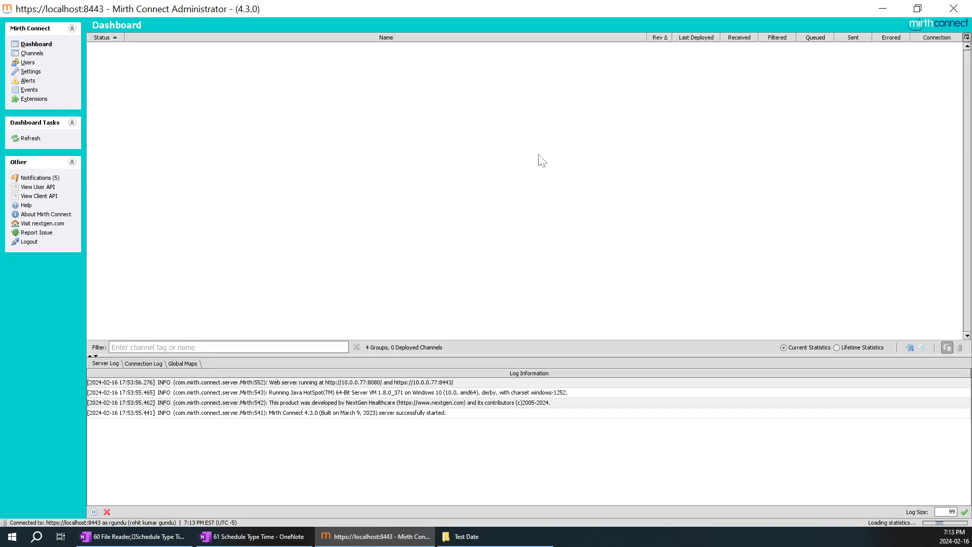
right_click(512, 121)
click(533, 128)
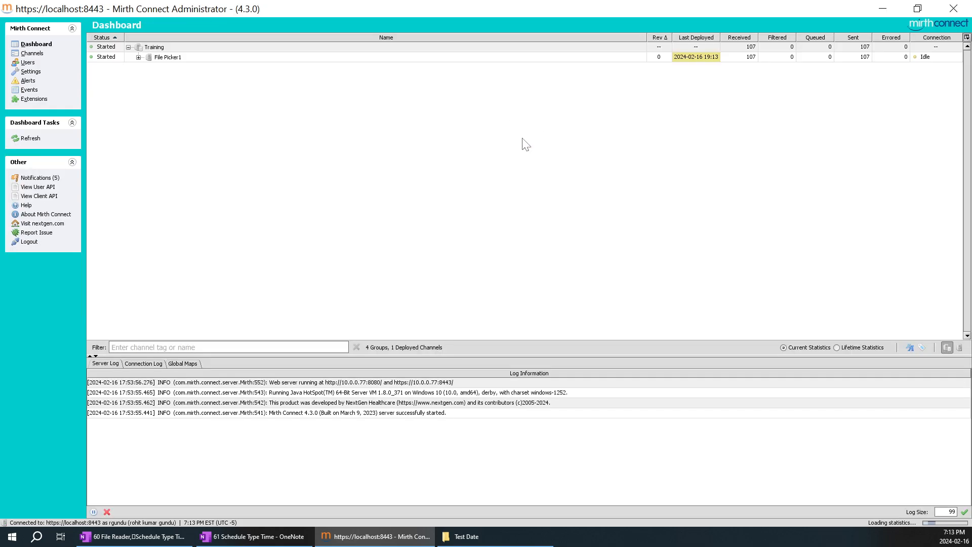
Inspect File Picker1's newest source message and its received date, then return to the dashboard and refresh it
click(138, 58)
double_click(200, 58)
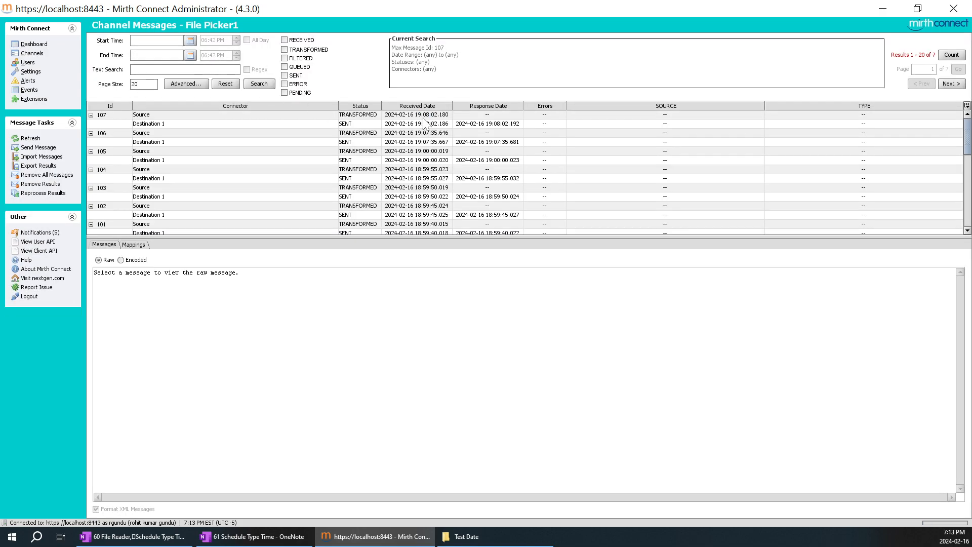
click(429, 117)
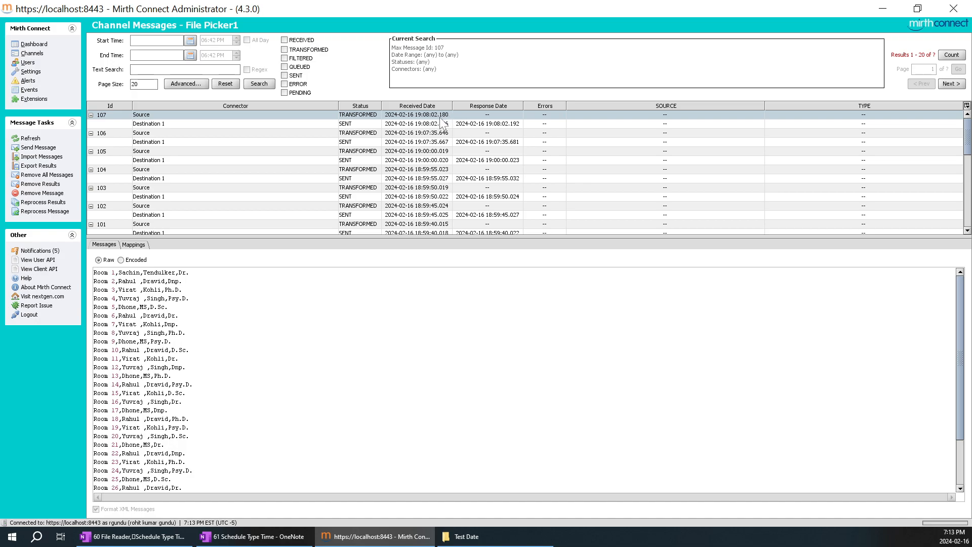
click(35, 45)
right_click(614, 67)
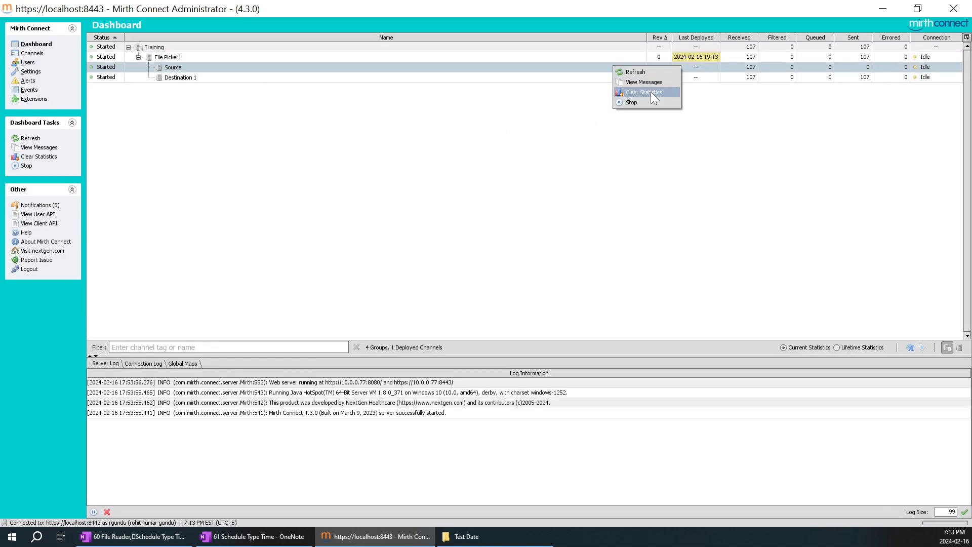
click(637, 71)
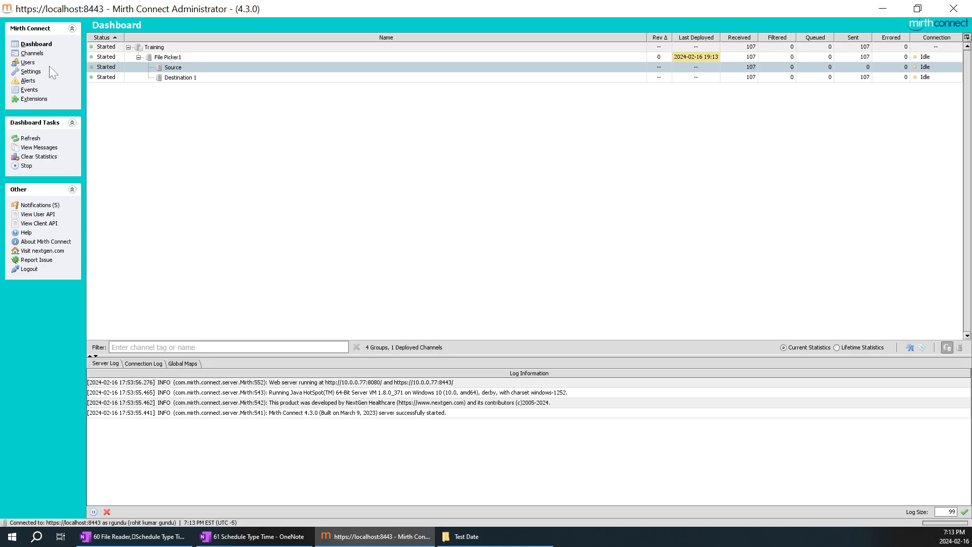
Reopen File Picker1's source settings, check the system clock, and set the polling time to 07:14 PM
click(33, 53)
double_click(202, 90)
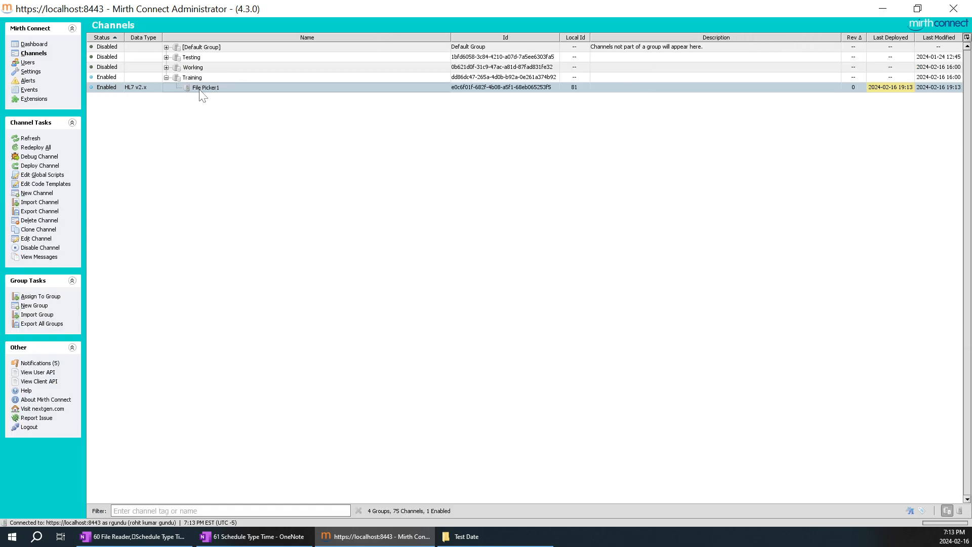
click(129, 39)
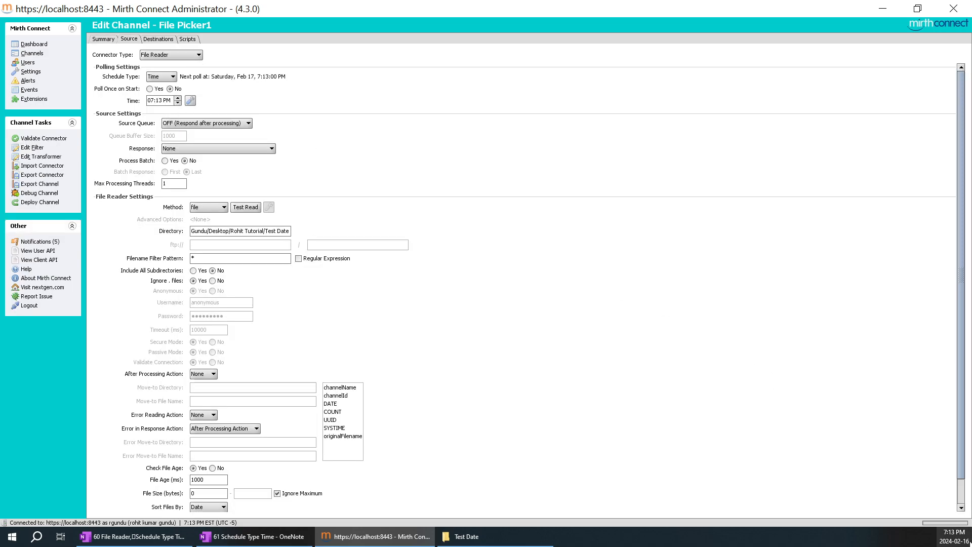
click(955, 537)
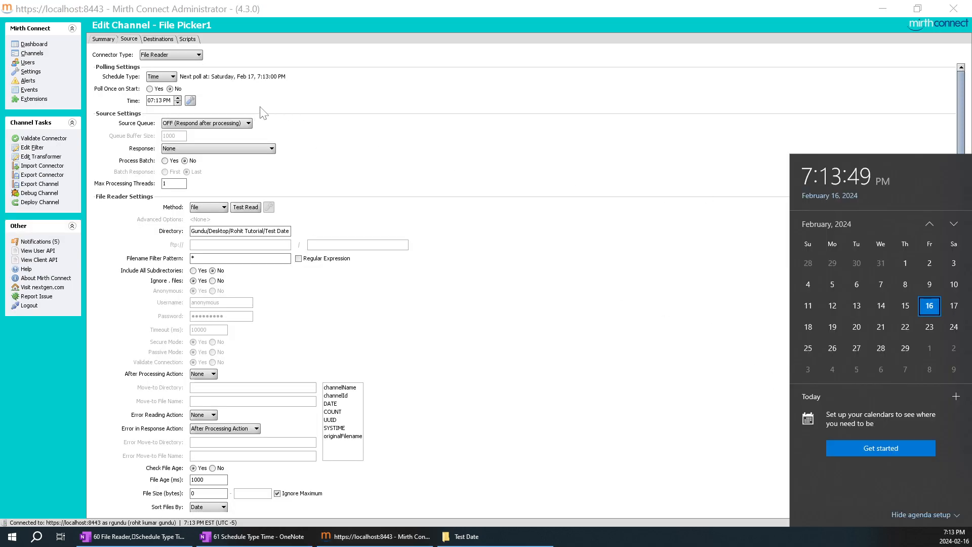
click(280, 102)
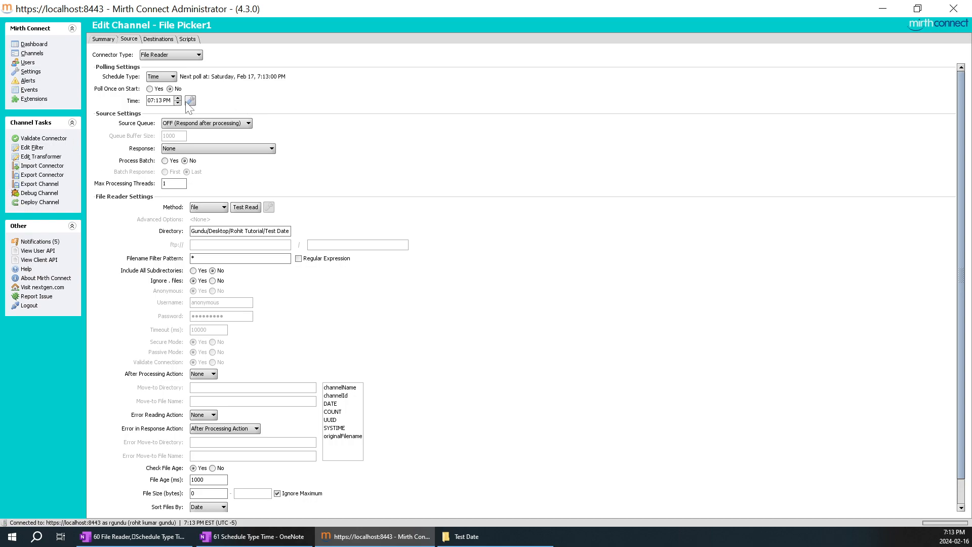
click(178, 98)
click(178, 103)
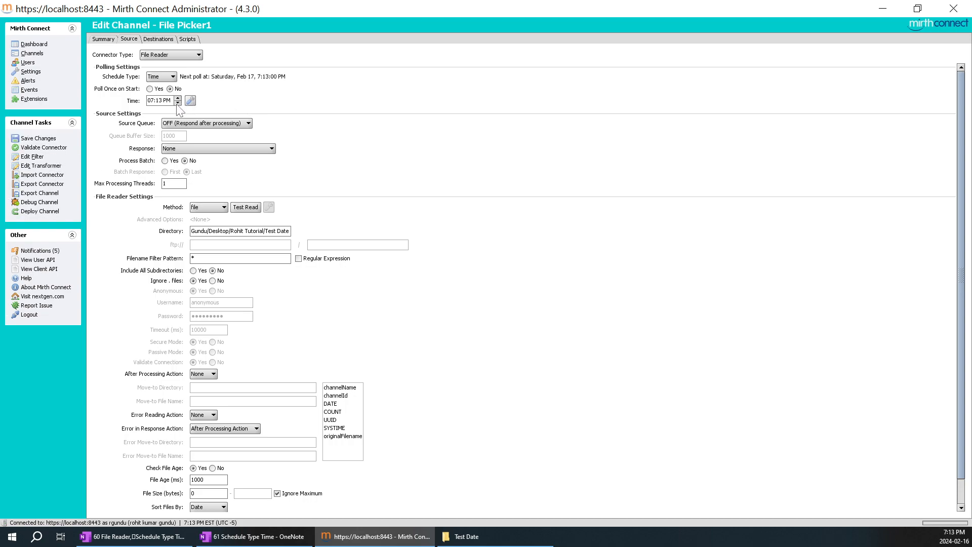
drag(148, 101, 163, 101)
key(Right)
key(Up)
Save the new polling time and redeploy the File Picker1 channel
click(34, 139)
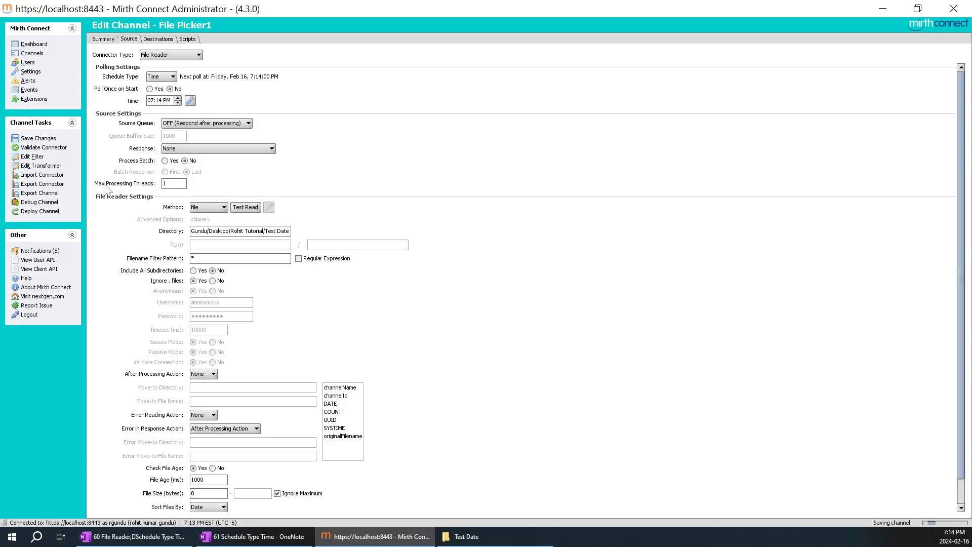
click(40, 202)
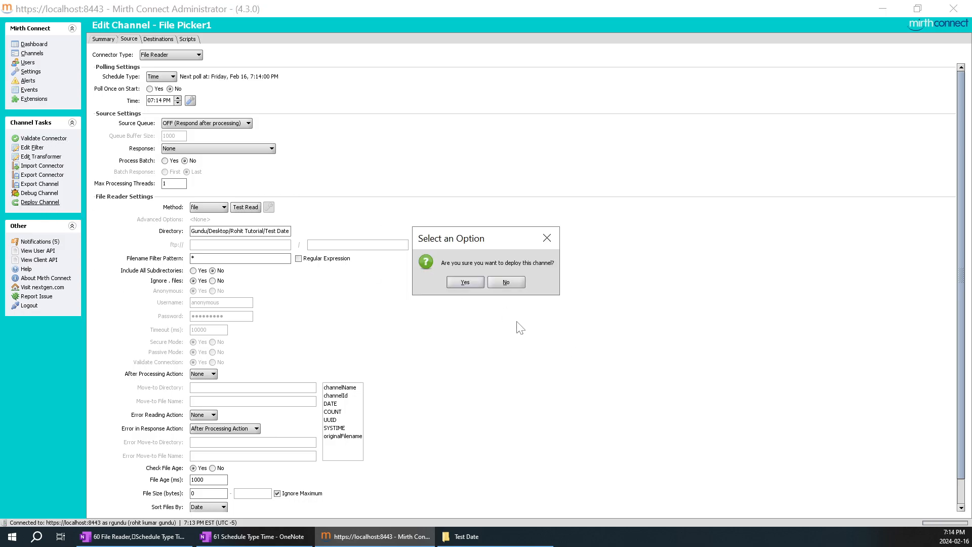
click(456, 282)
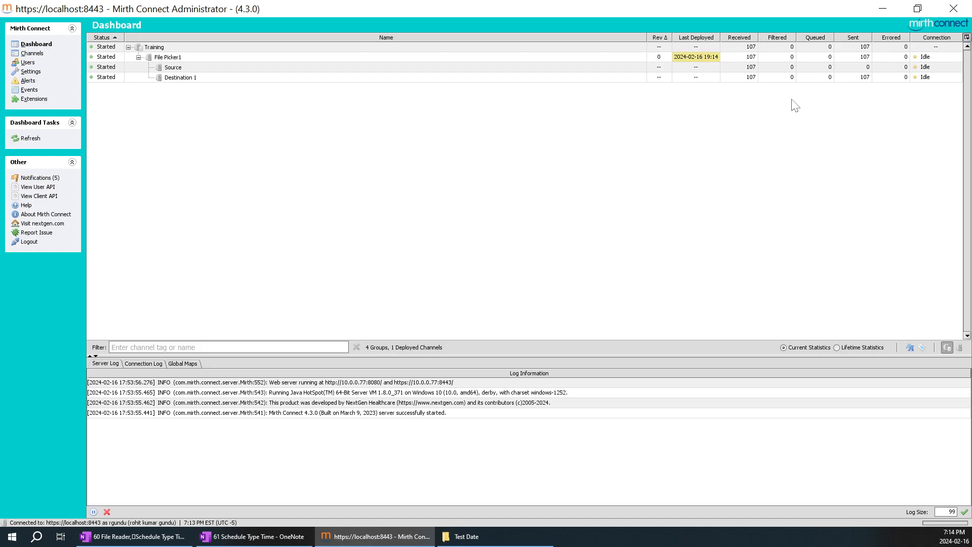
Compare the system clock with File Picker1's message statistics on the dashboard around the scheduled polling time
click(953, 537)
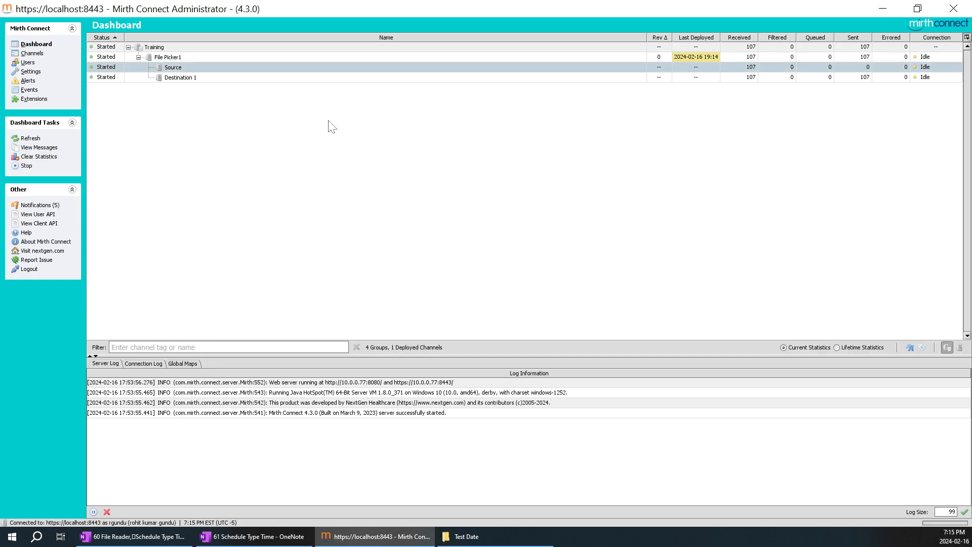
click(953, 537)
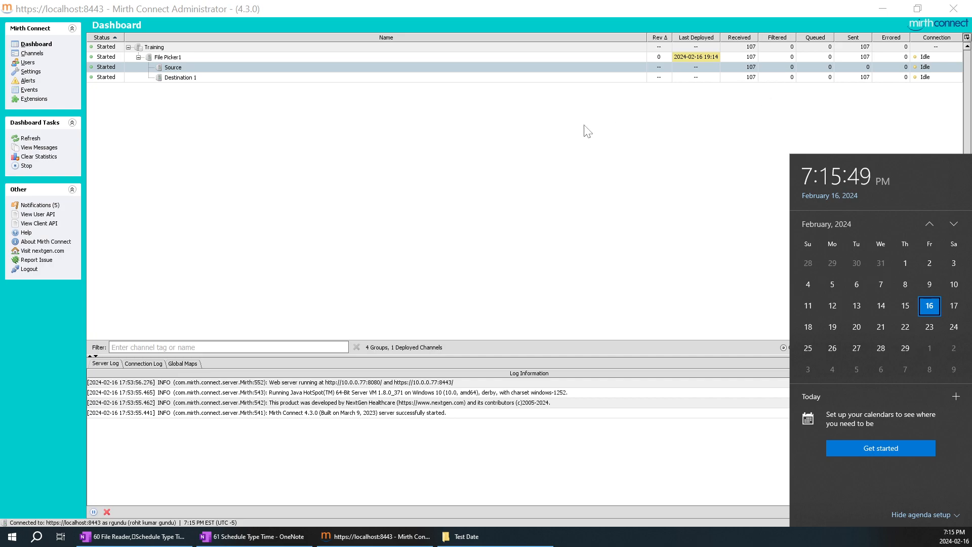
click(397, 121)
Reopen File Picker1's source settings and compare the next poll date and time with the system clock
click(38, 55)
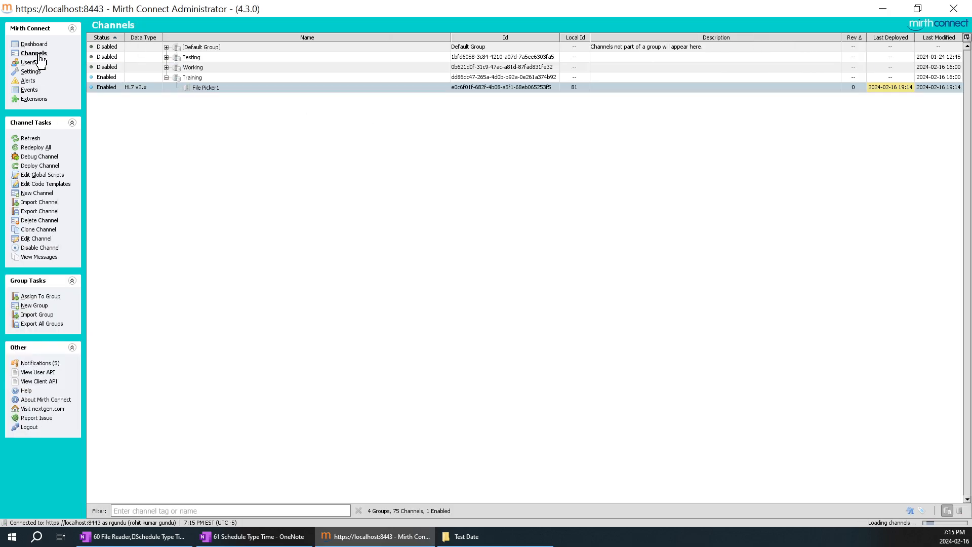
click(213, 90)
double_click(211, 89)
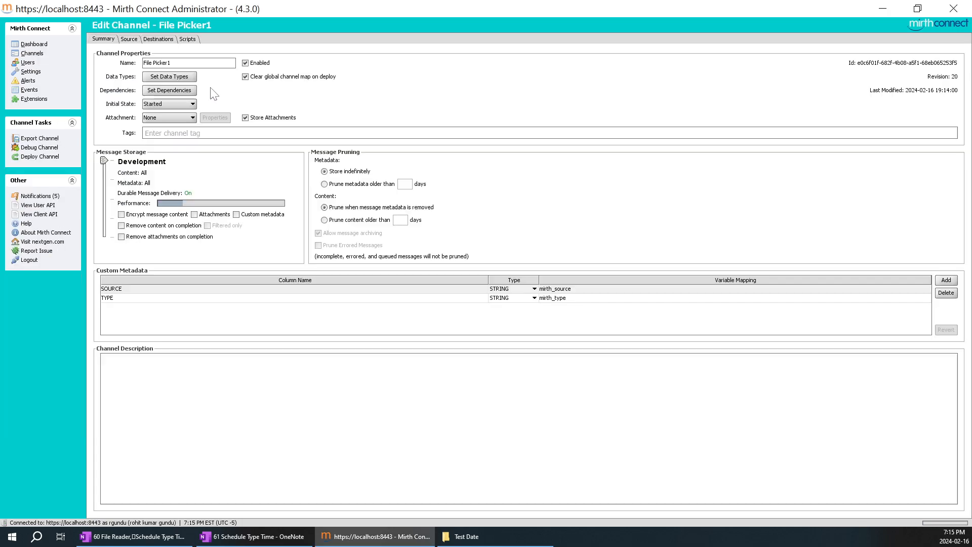
click(130, 40)
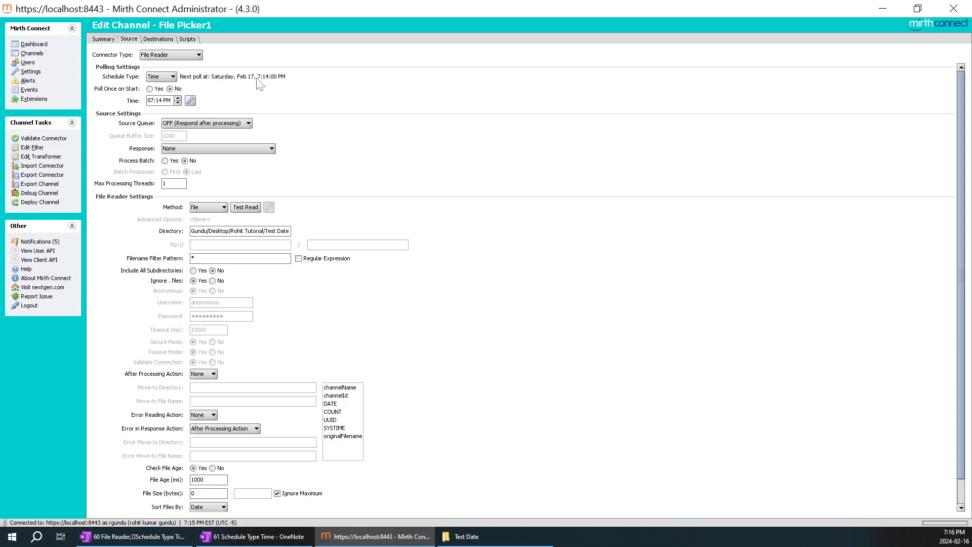
click(954, 537)
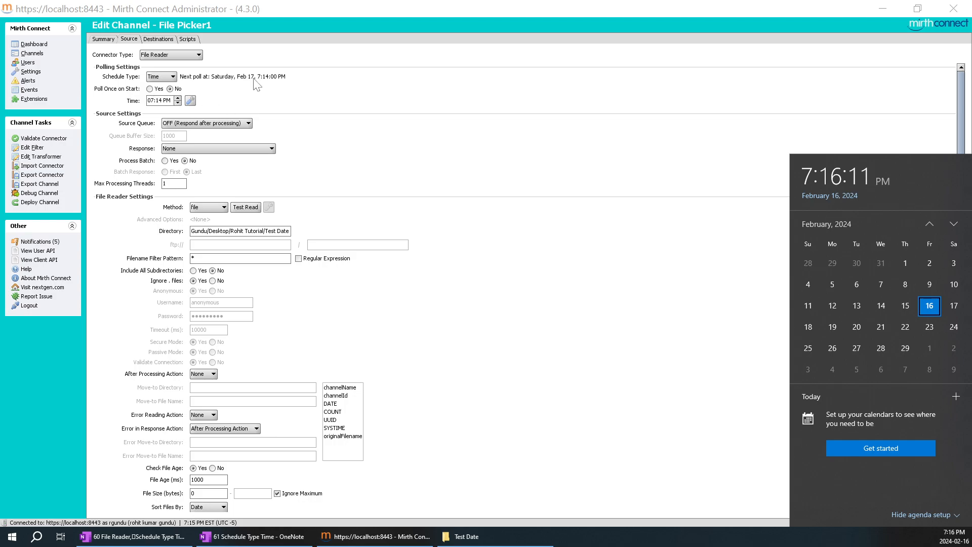
click(793, 139)
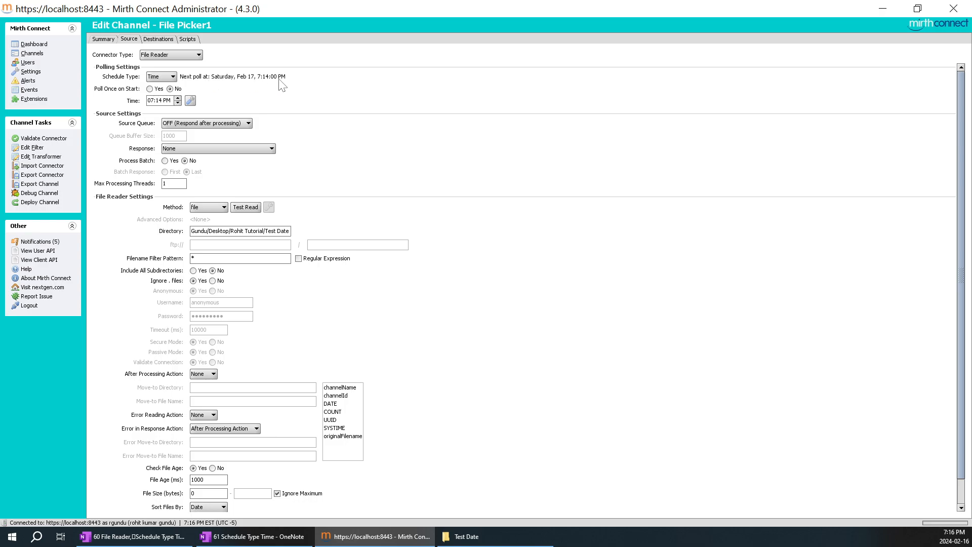
Return to the dashboard without saving the channel changes and check the received messages against the system clock
click(177, 103)
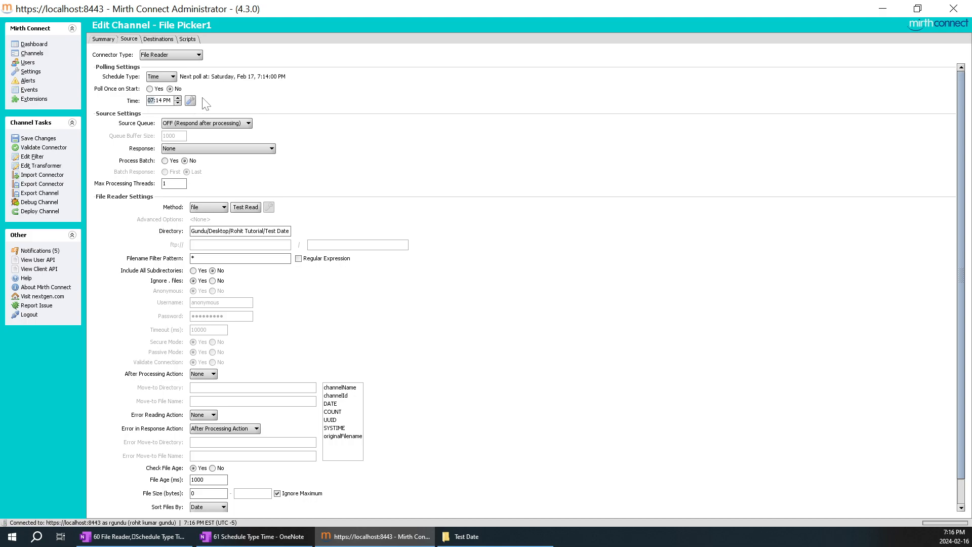
click(35, 45)
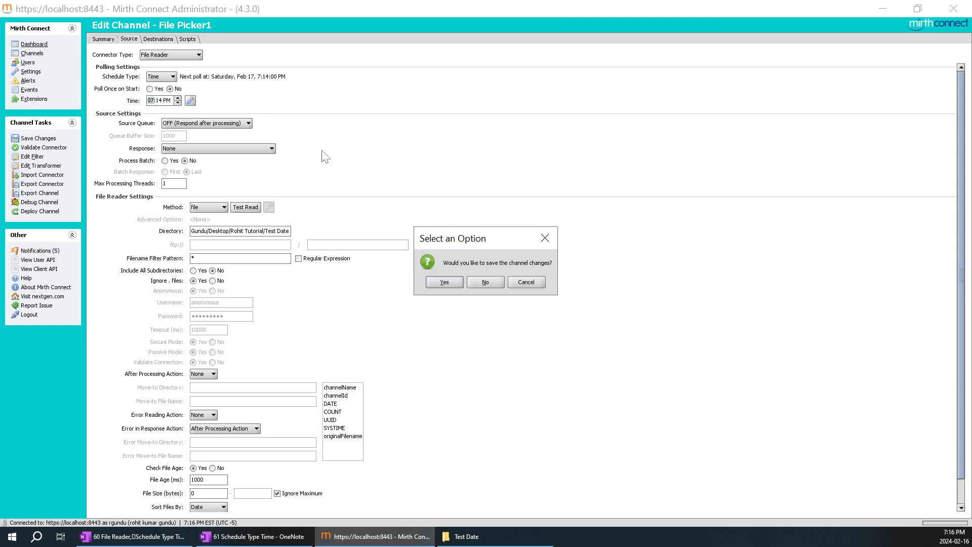
click(695, 282)
click(738, 77)
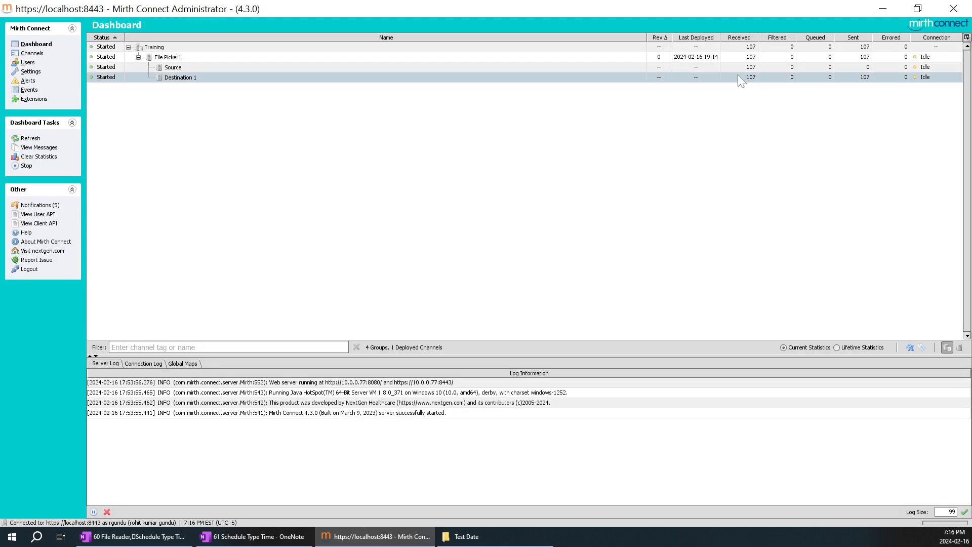
click(954, 536)
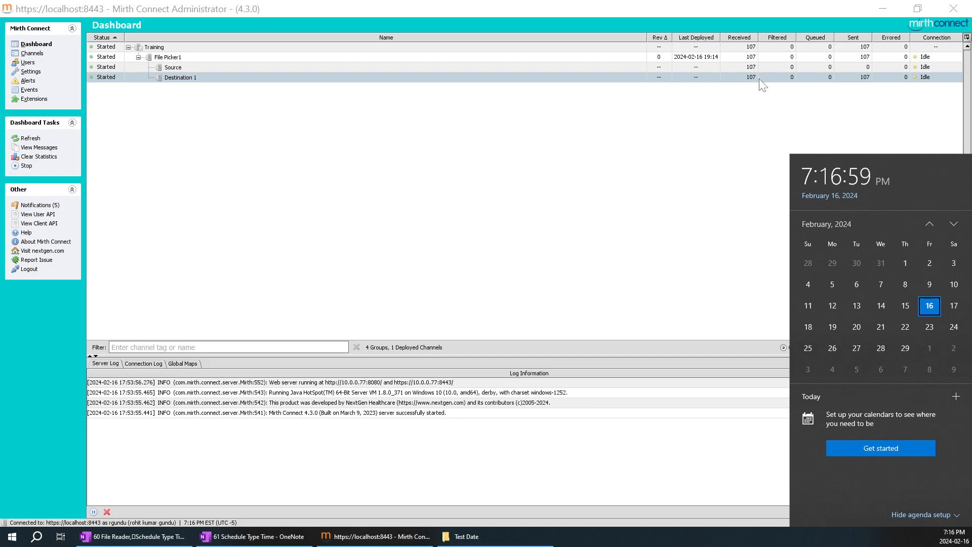
click(681, 115)
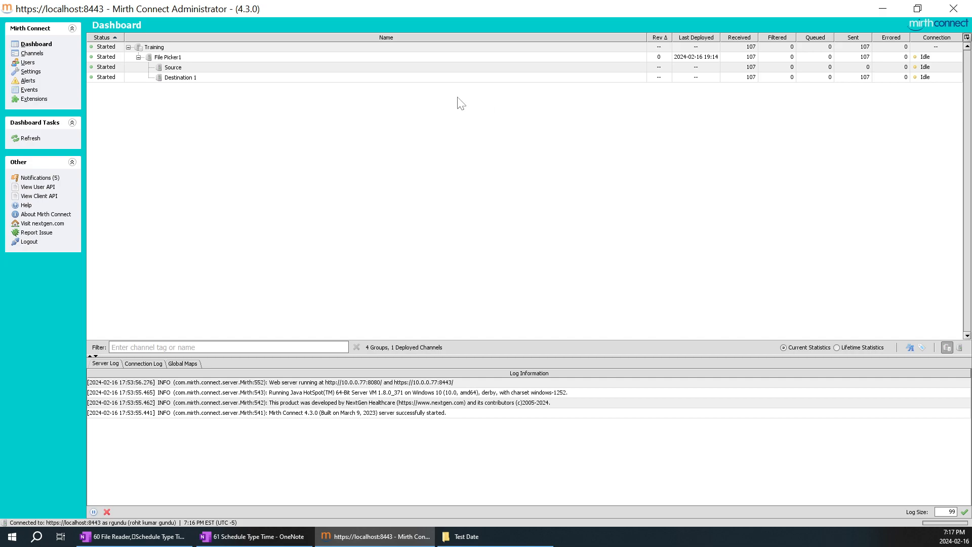
Check which files are in the Test Date folder, then switch back to Mirth Connect Administrator
mouse_move(514, 529)
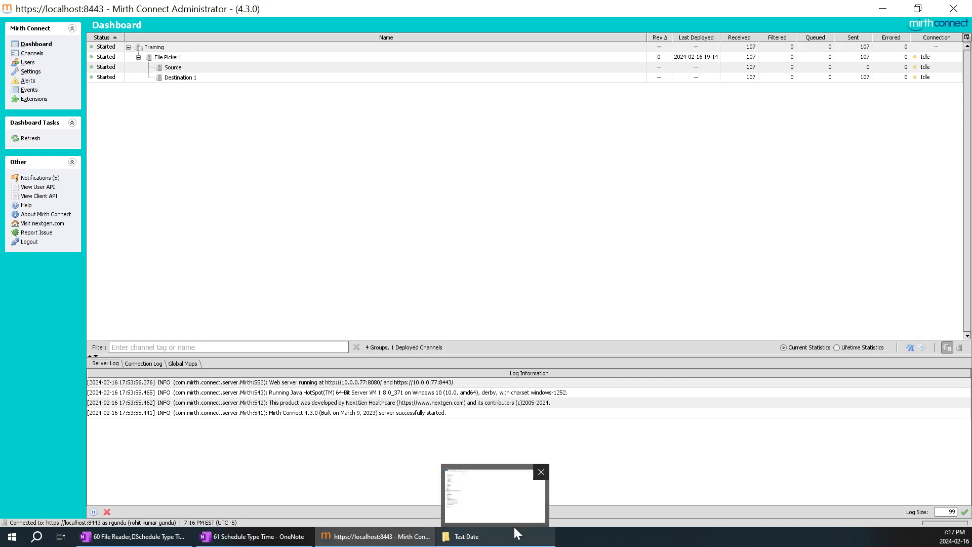
click(511, 532)
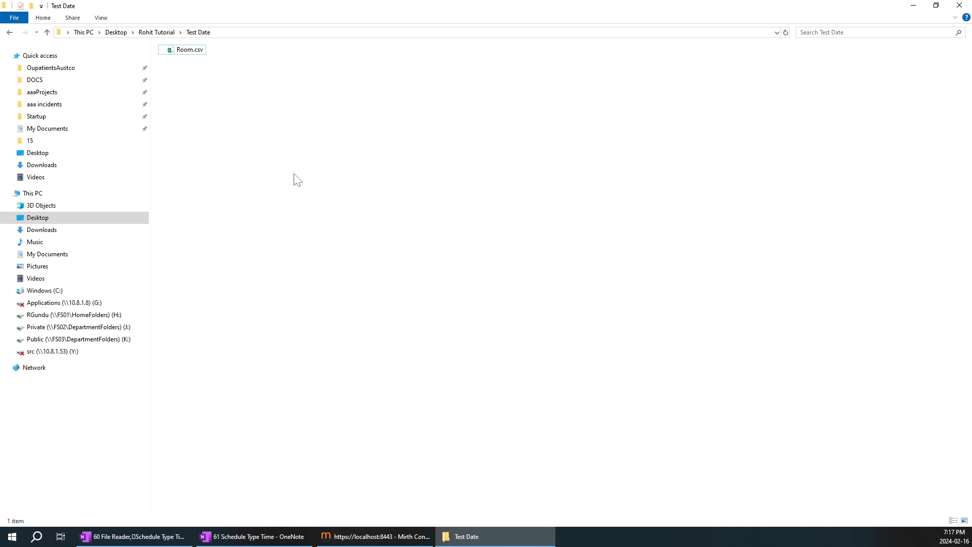
click(366, 537)
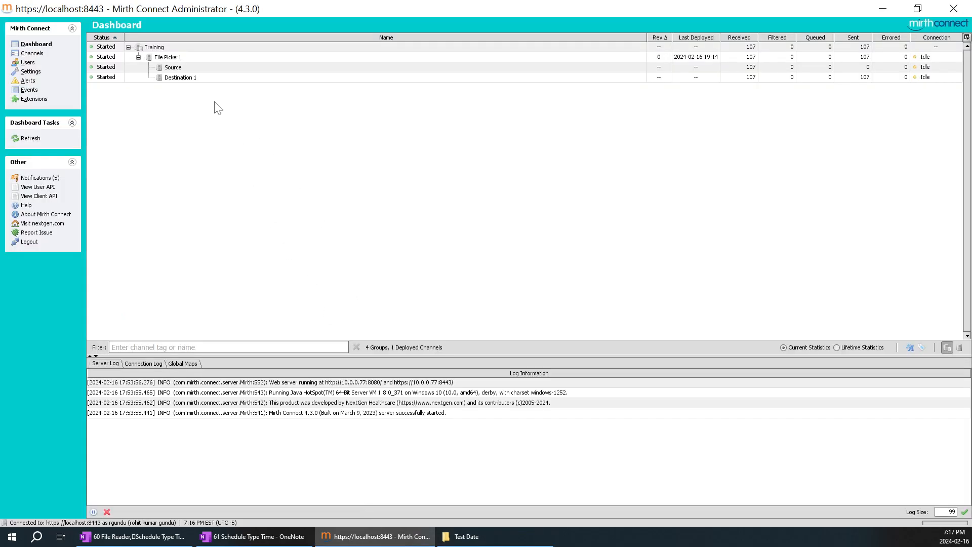
Reopen File Picker1's source settings and set the polling time to 09:14 AM
click(40, 56)
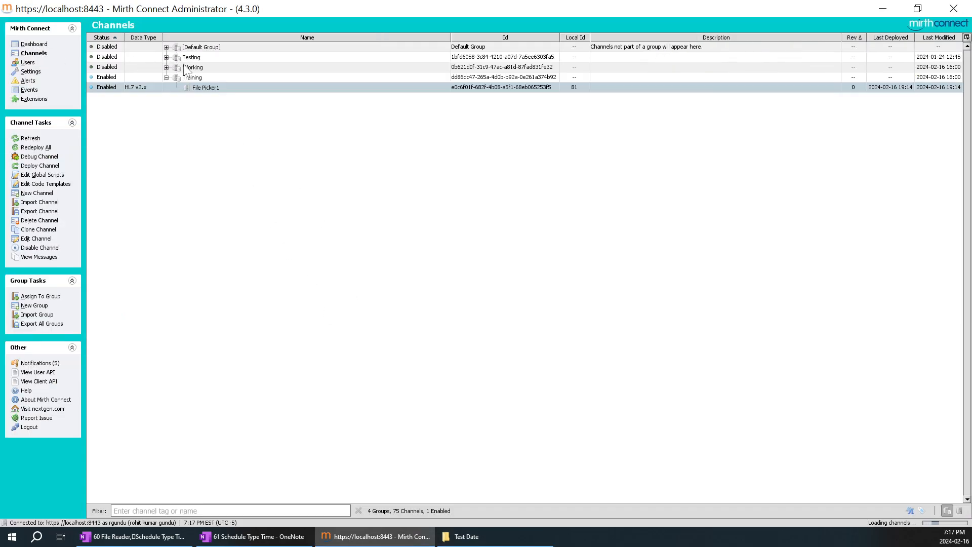
double_click(195, 87)
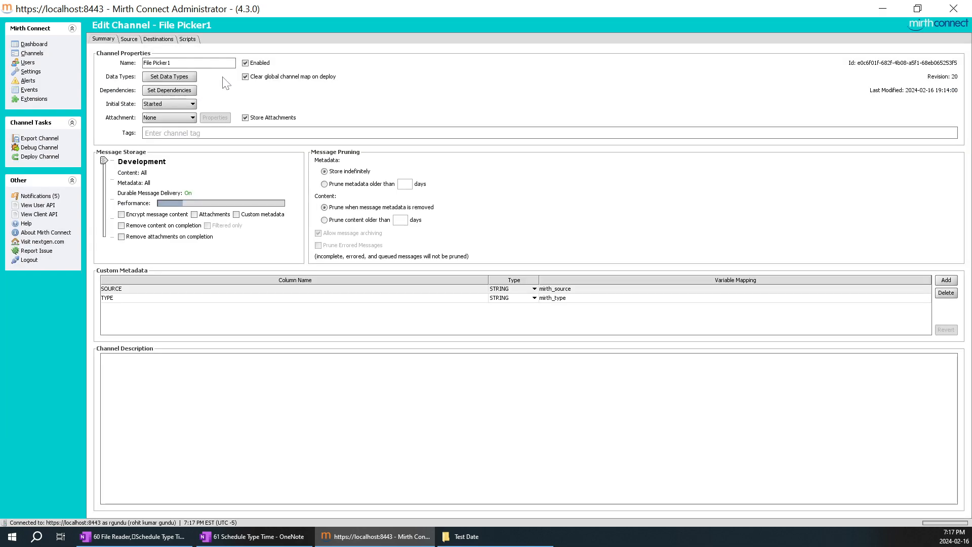
click(129, 39)
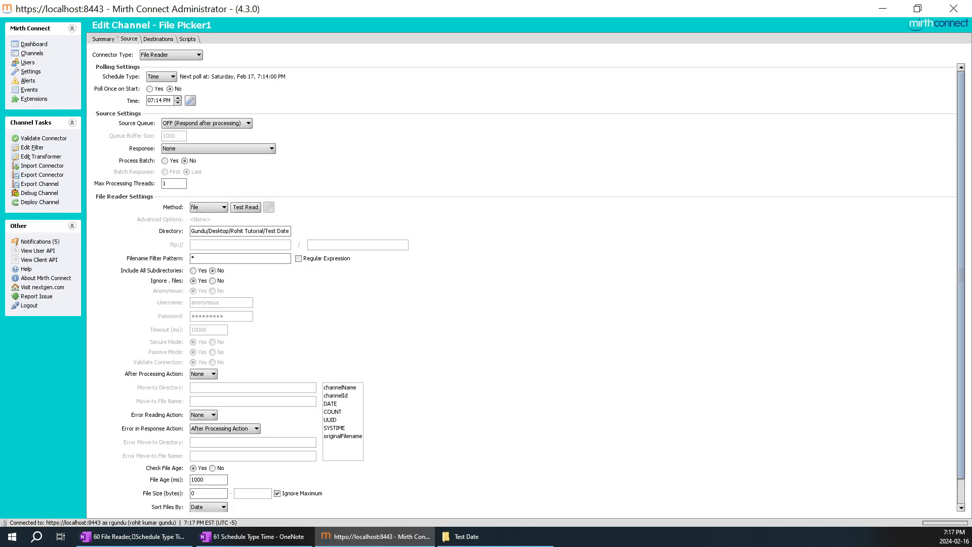
click(177, 103)
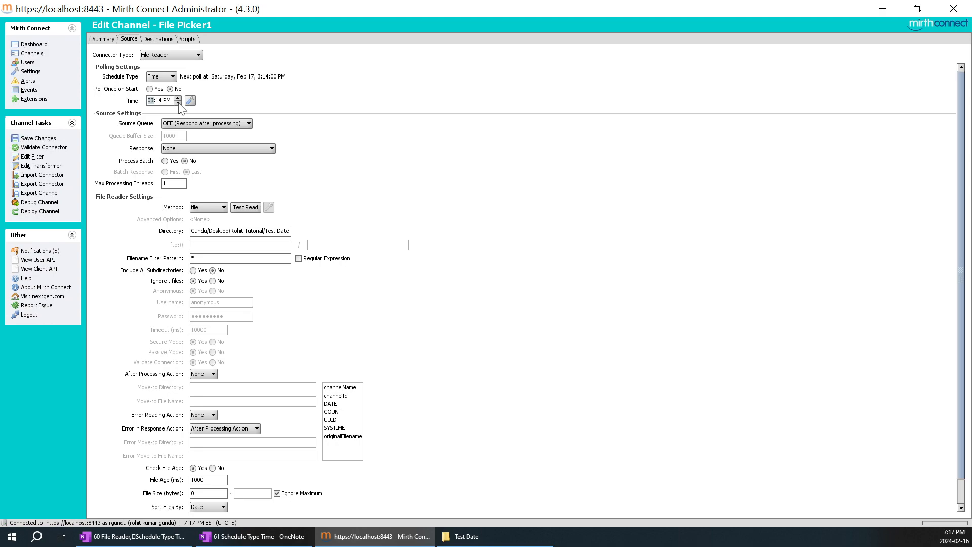
click(178, 102)
click(178, 103)
click(178, 103)
click(177, 102)
Exclude Saturday and Sunday from the weekly active days in the advanced polling settings
click(191, 101)
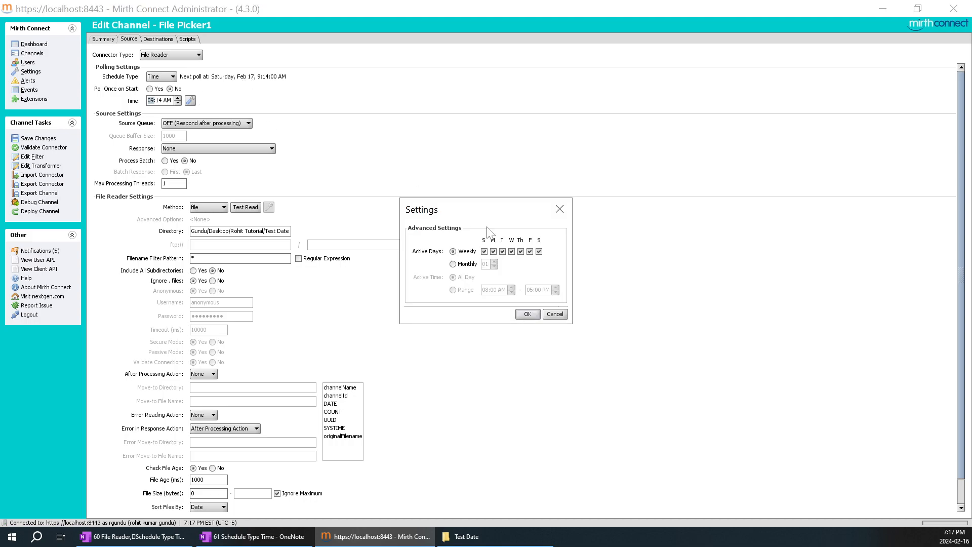
click(539, 252)
click(527, 314)
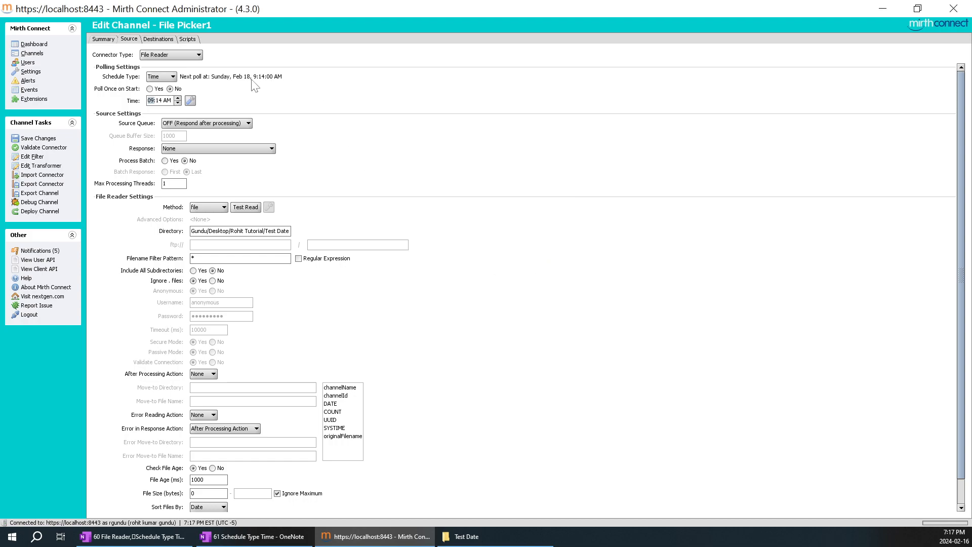
click(191, 100)
click(494, 252)
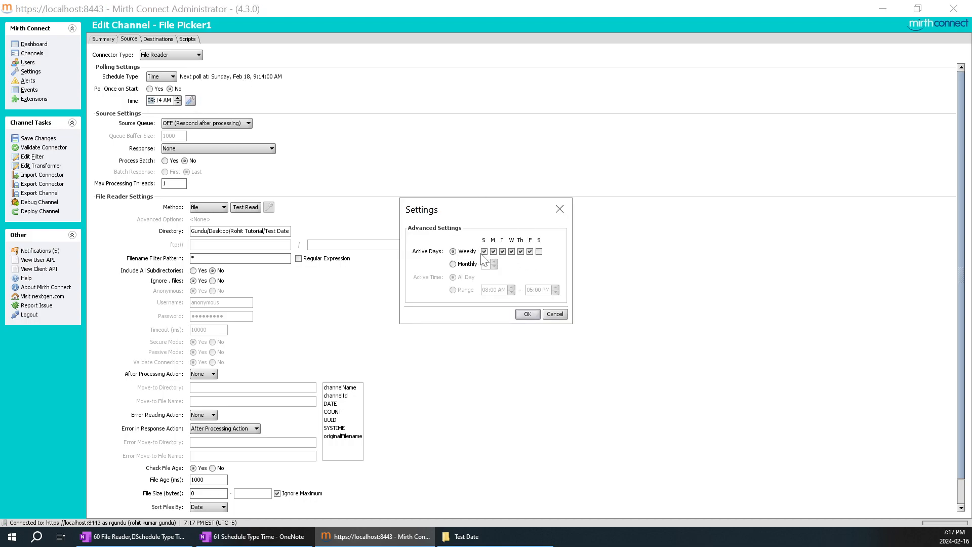
click(528, 314)
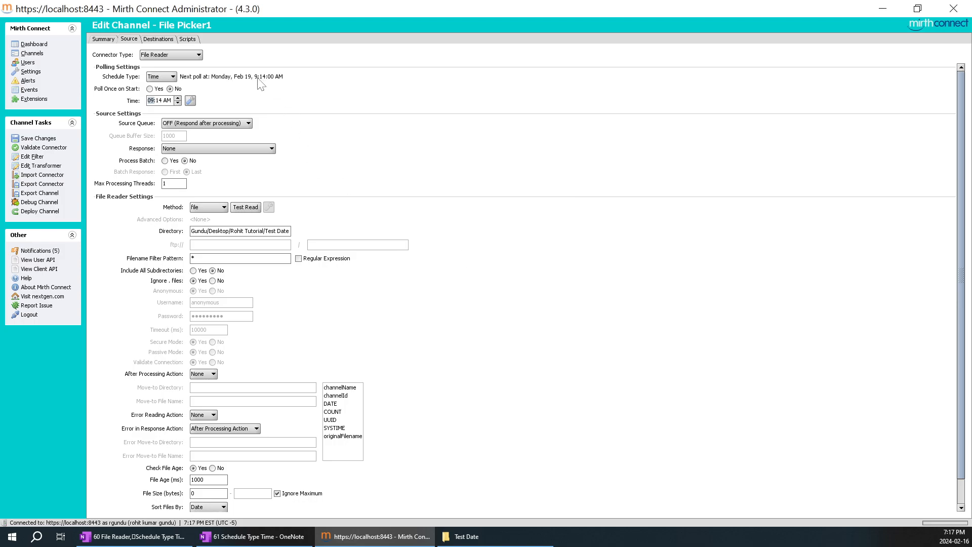
Switch the polling schedule's active days to Monthly on day 29
click(190, 101)
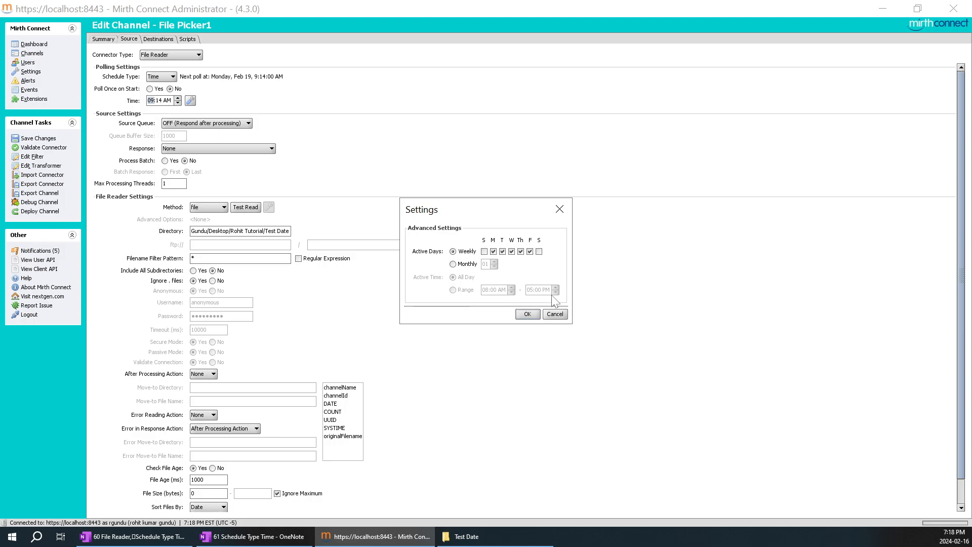
click(453, 264)
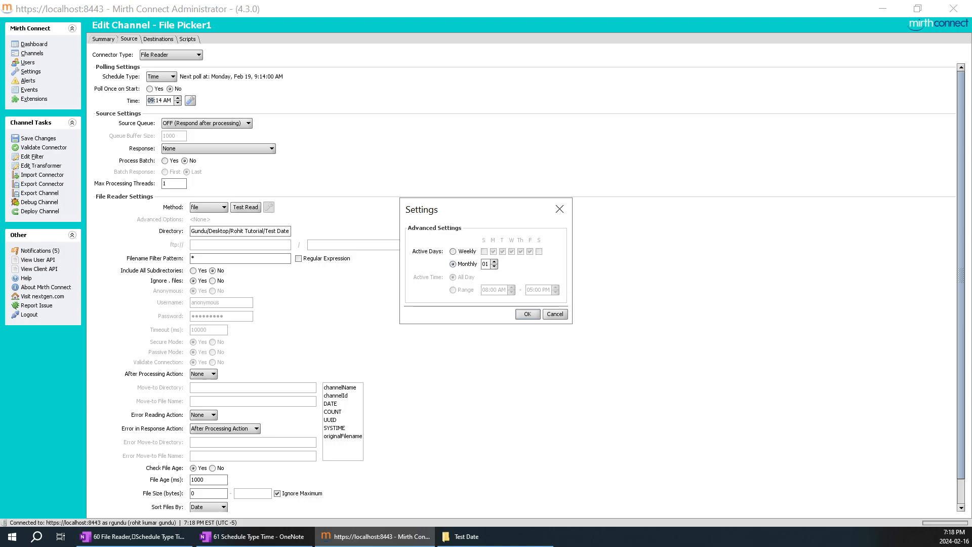
click(495, 267)
click(527, 314)
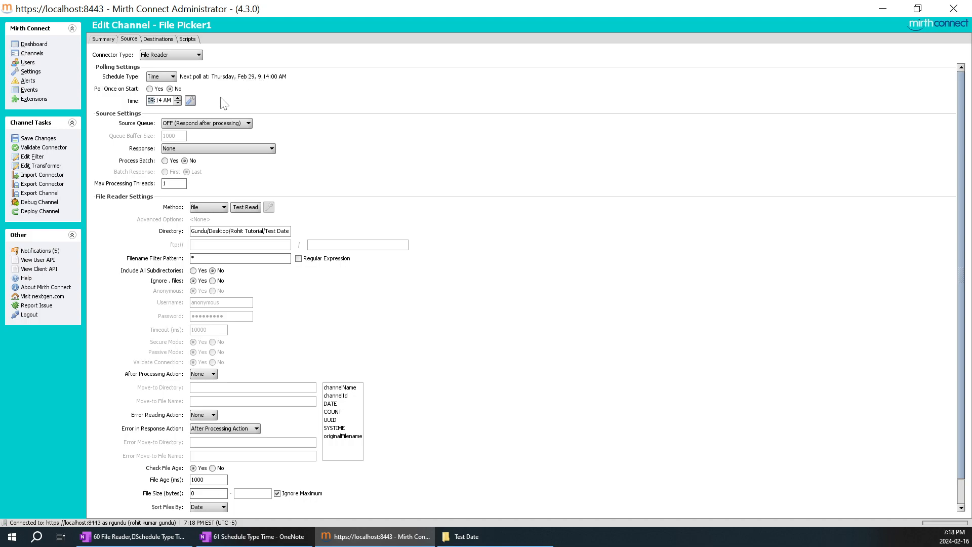
Set the monthly polling day to 31 in the advanced polling settings
click(190, 101)
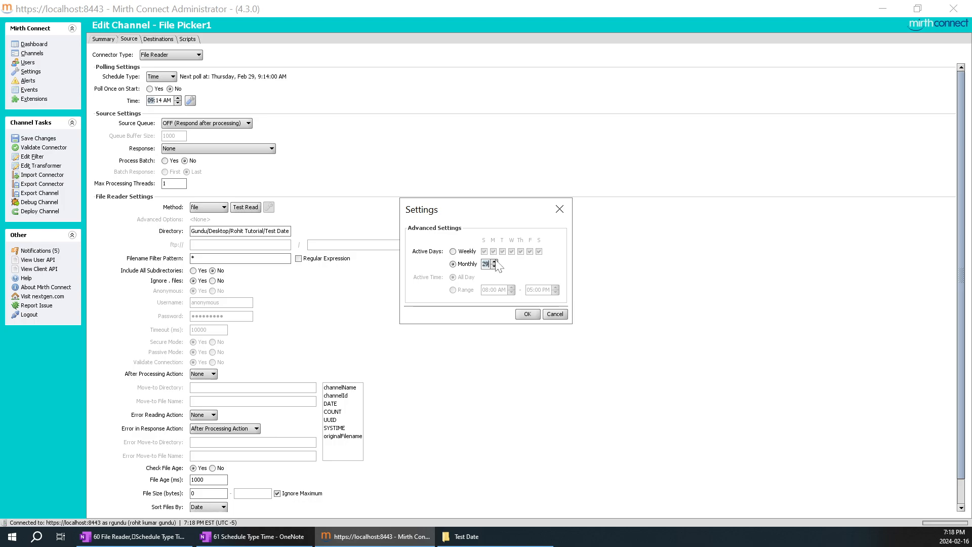
click(528, 314)
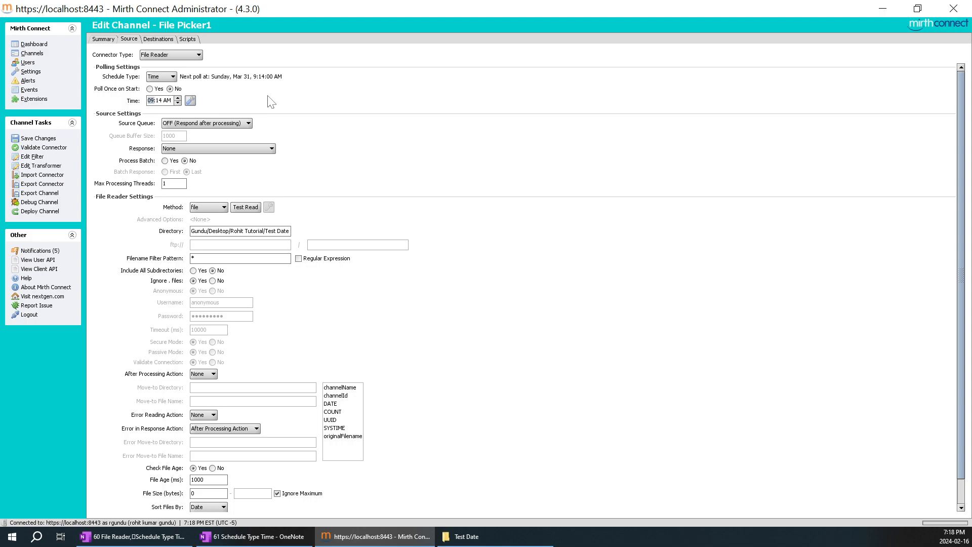
Check the system calendar and set the monthly polling day to 29
click(192, 101)
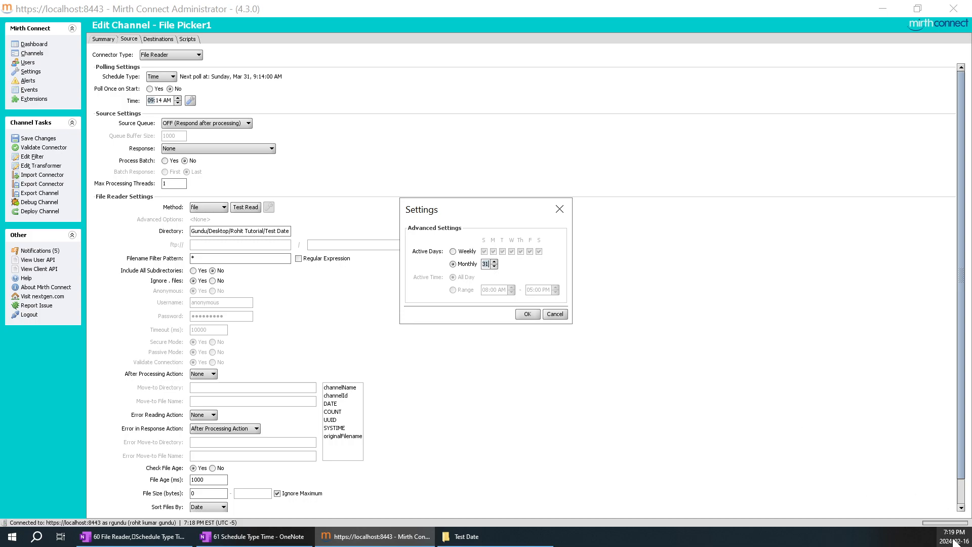
mouse_move(955, 543)
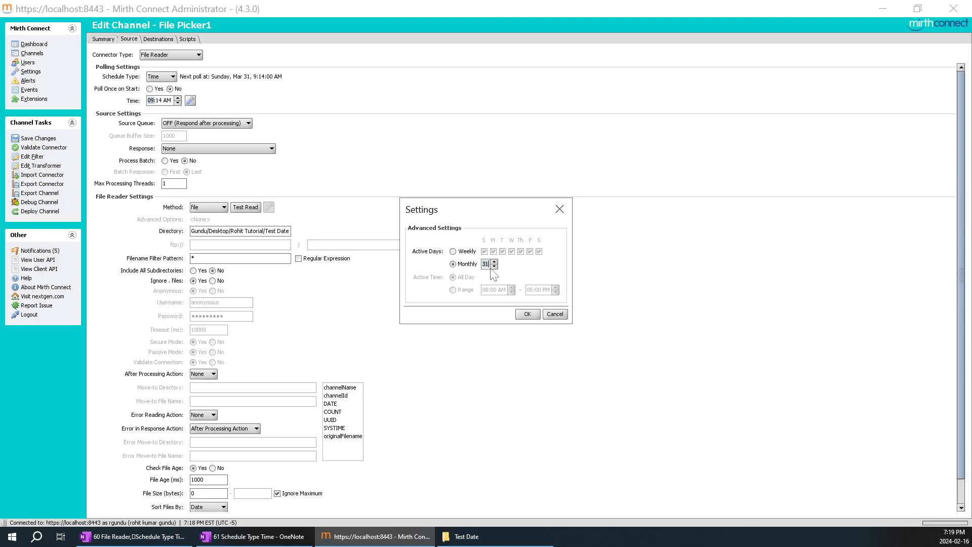
click(946, 538)
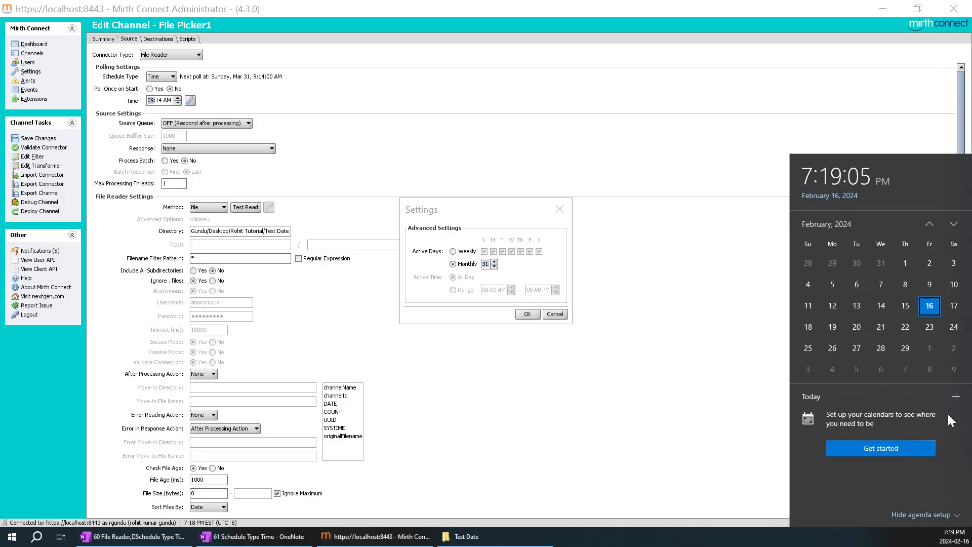
click(717, 335)
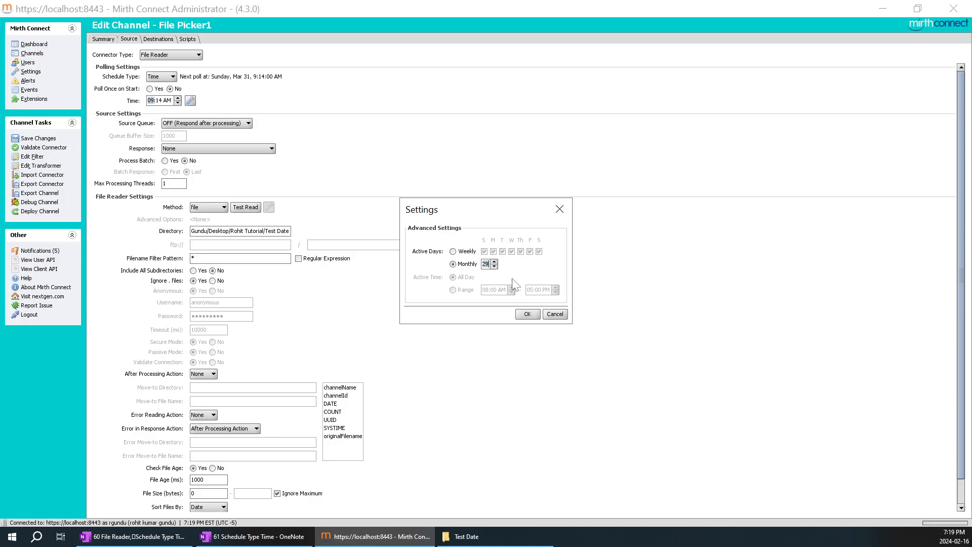
click(527, 315)
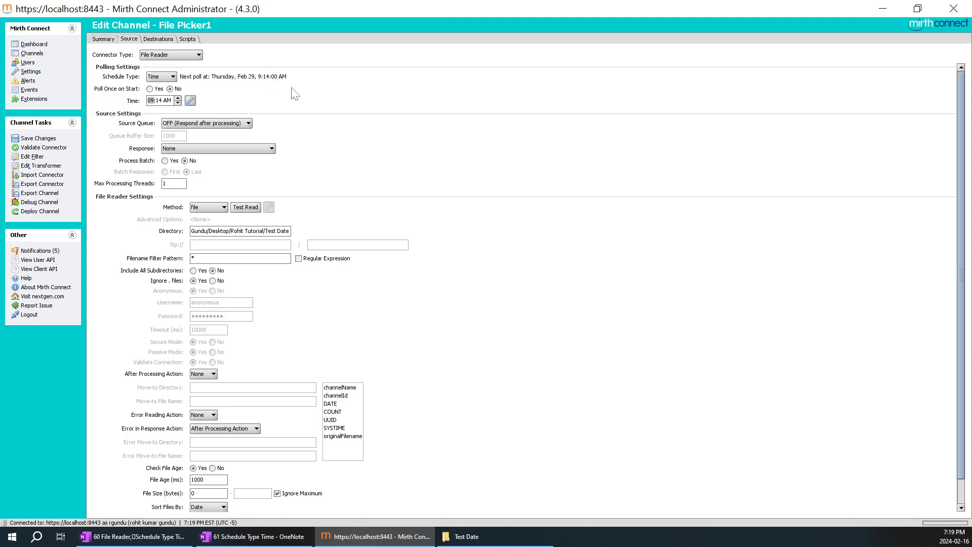
Review the advanced polling settings, close them without changes, and look over the remaining File Reader source settings
click(190, 102)
click(563, 208)
click(268, 105)
scroll(230, 509, down, 1)
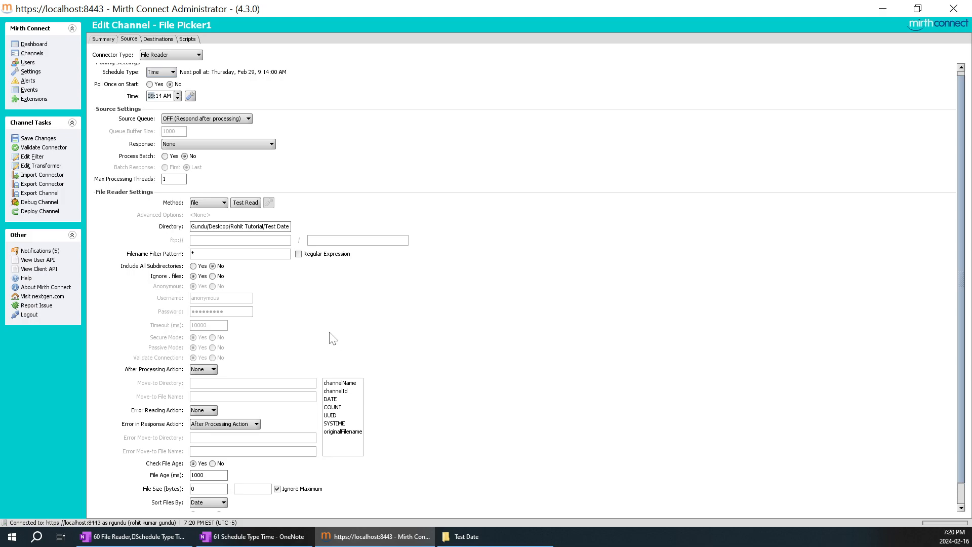
scroll(281, 249, down, 1)
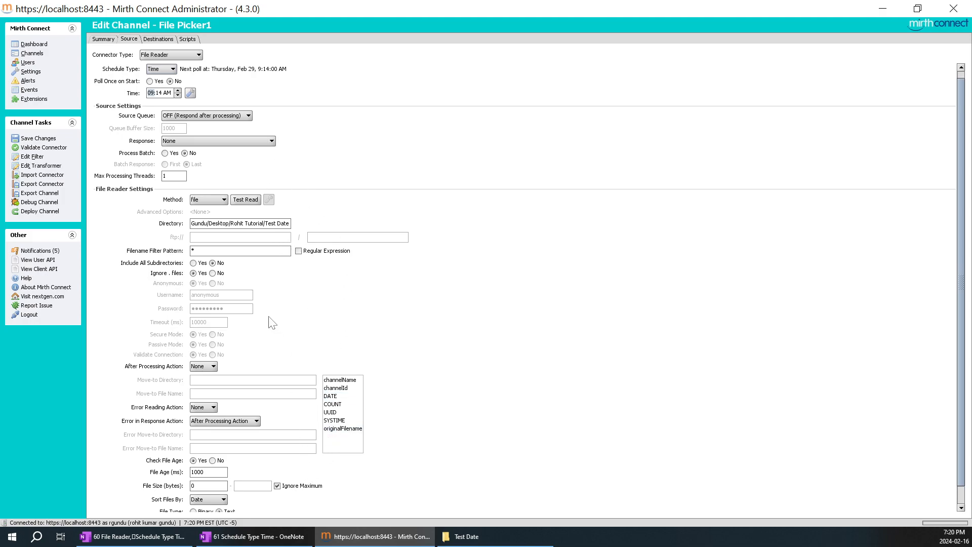